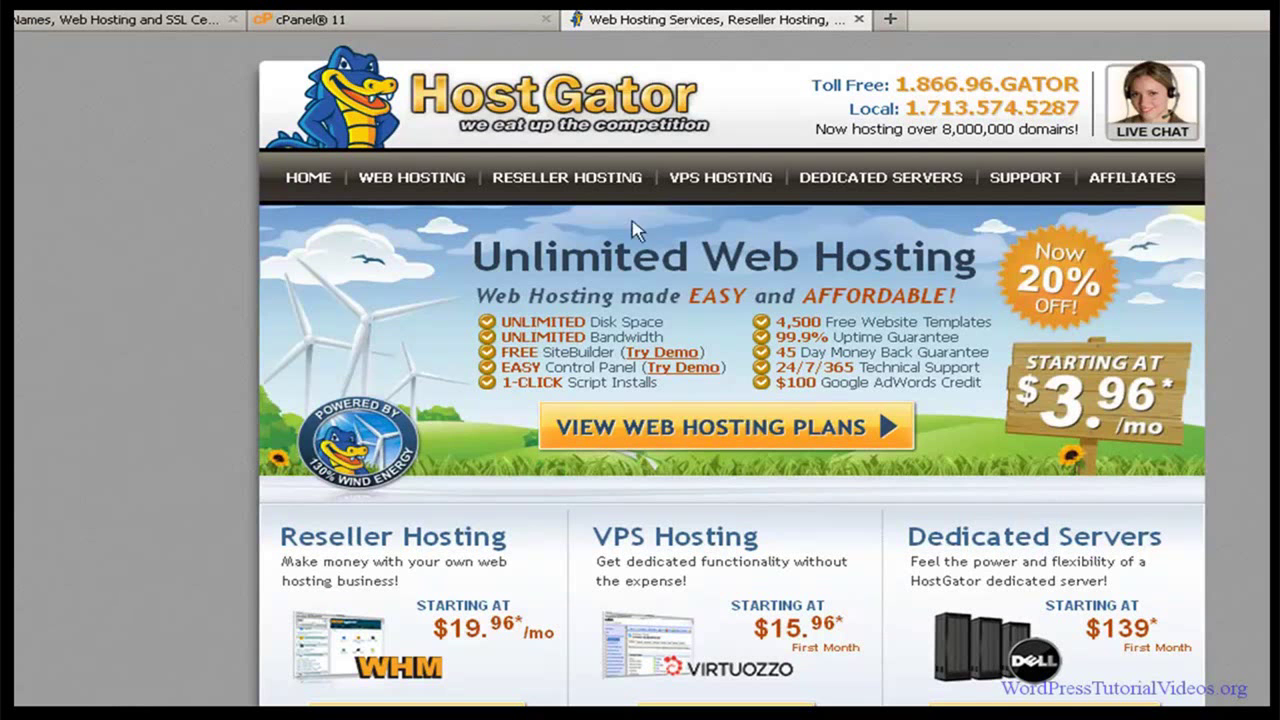
Step: Switch back and forth between the GoDaddy and HostGator tabs, ending on the HostGator homepage
{"action": "left_click", "coordinate": [118, 24]}
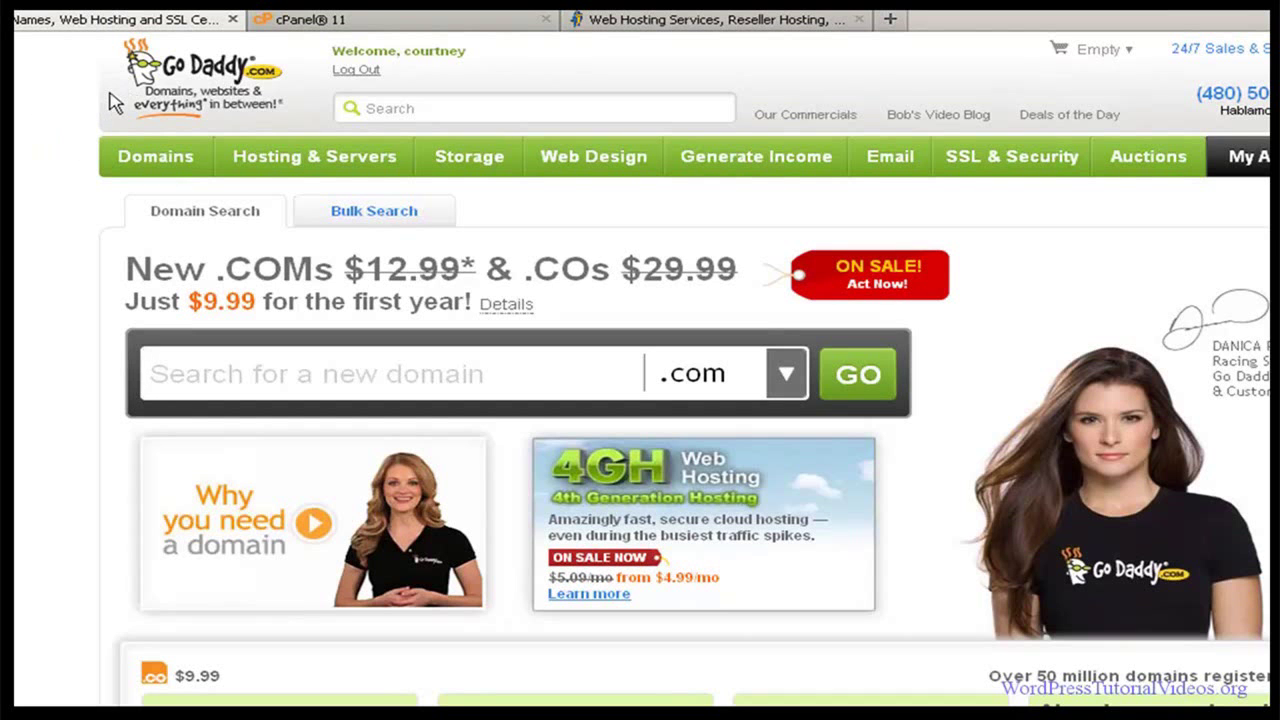
{"action": "left_click", "coordinate": [632, 20]}
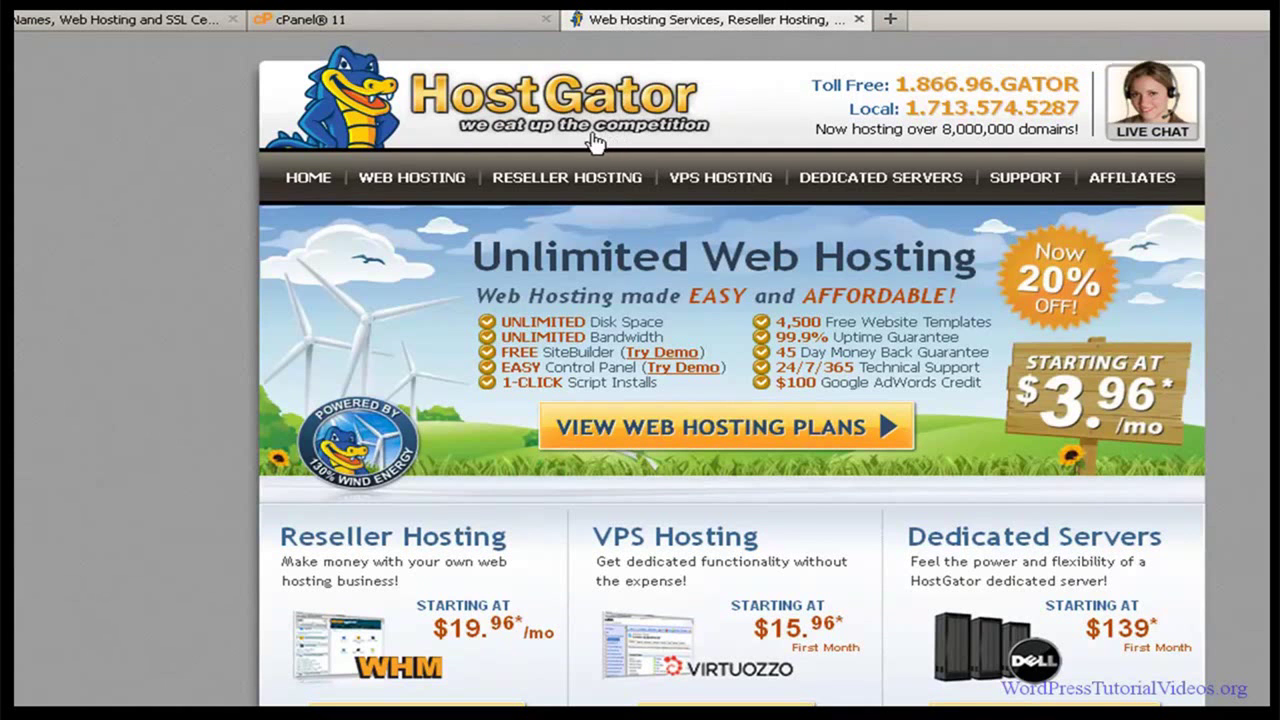
{"action": "left_click", "coordinate": [200, 20]}
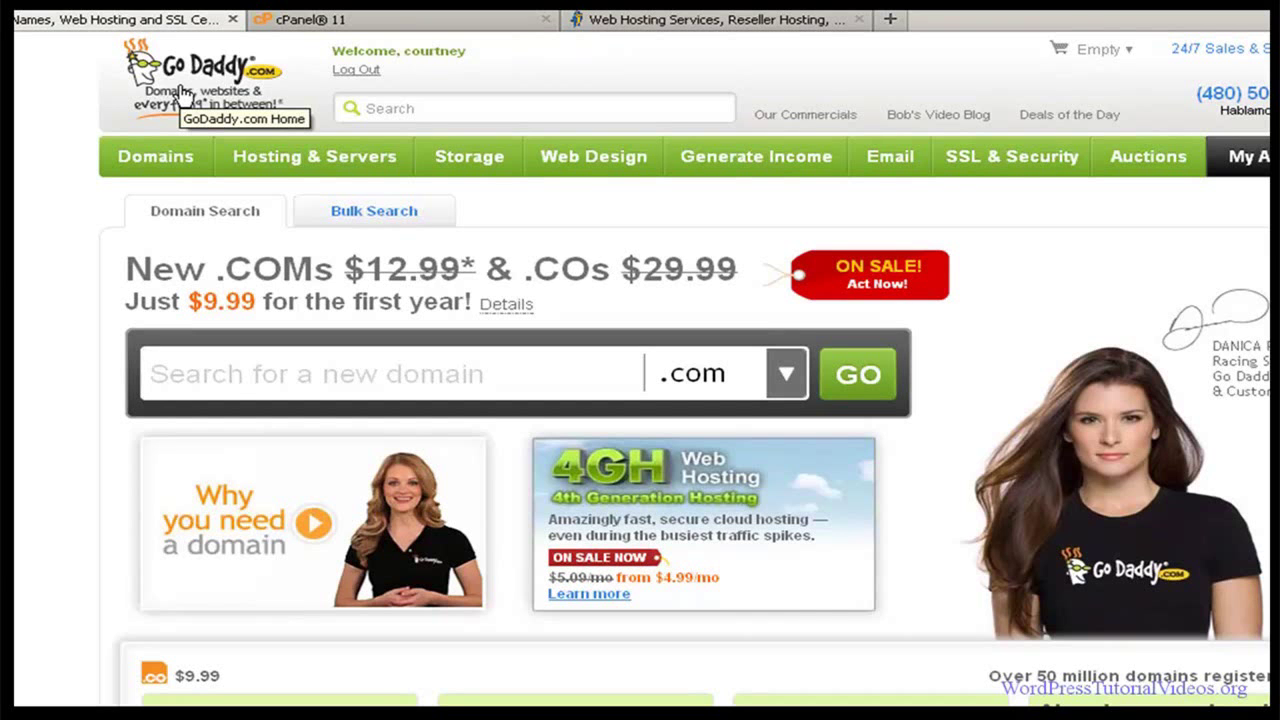
{"action": "left_click", "coordinate": [670, 22]}
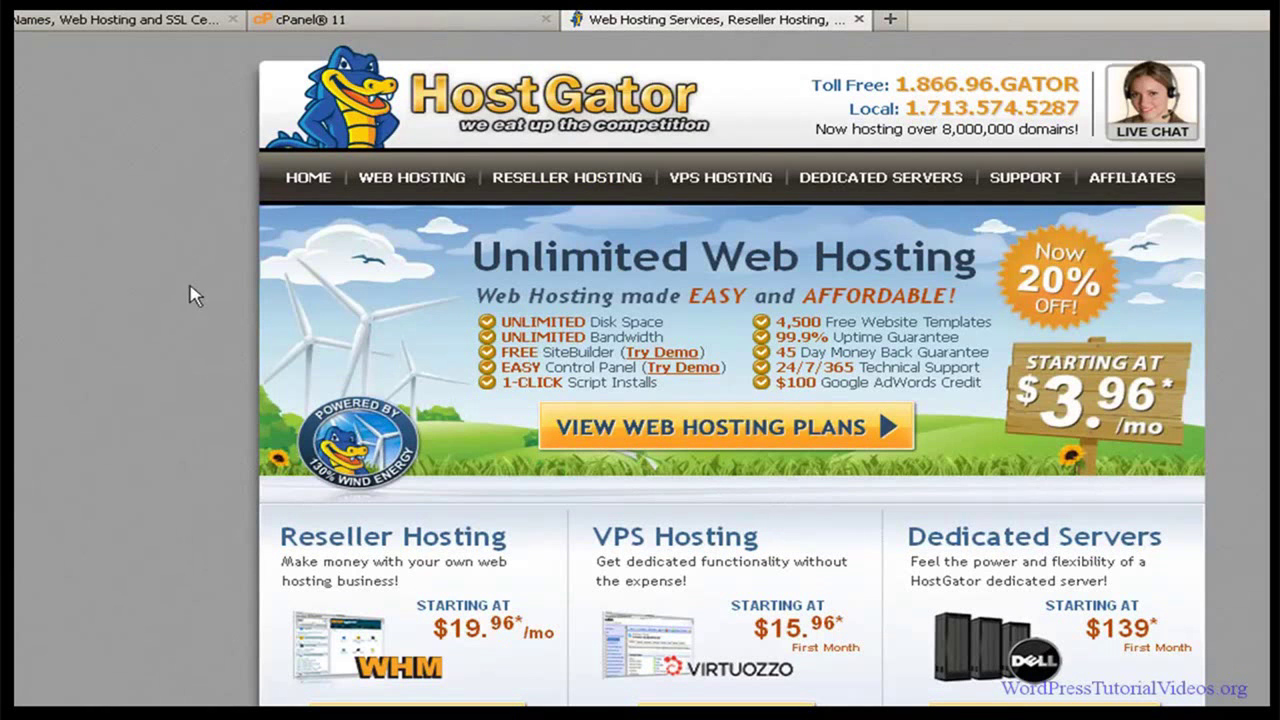
{"action": "left_click", "coordinate": [396, 28]}
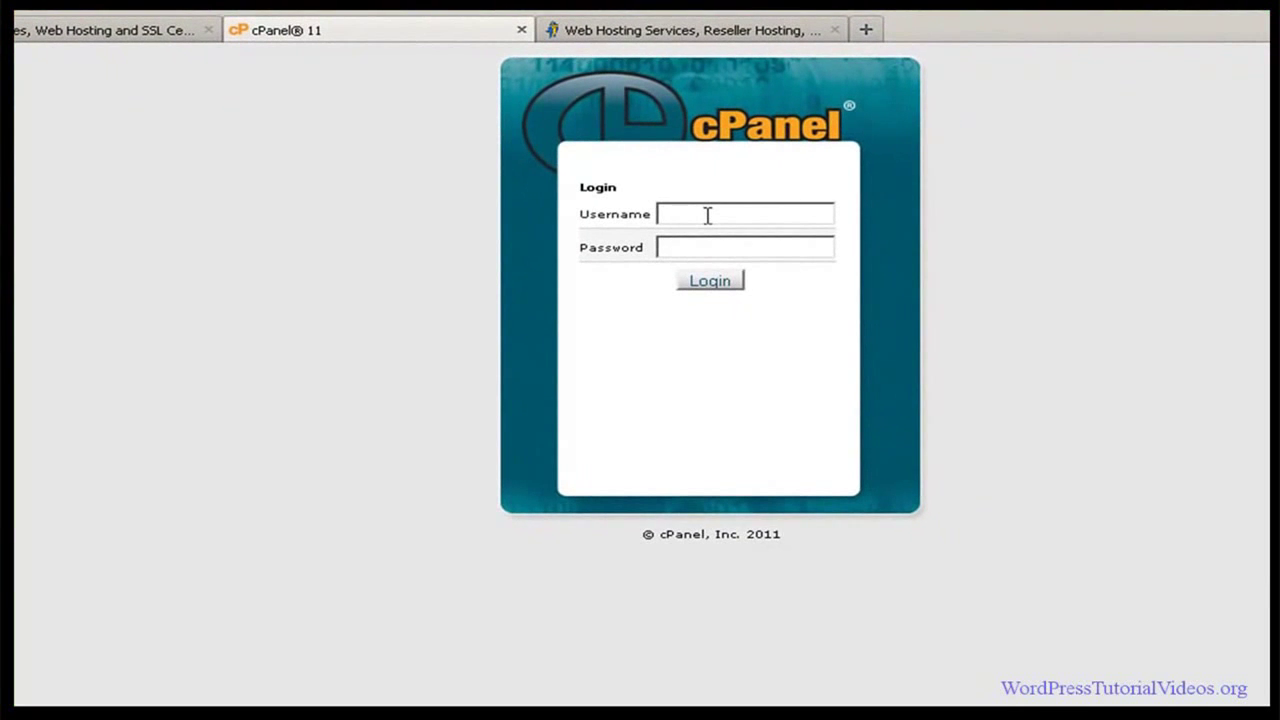
Step: Log in to cPanel with the account credentials and scroll the dashboard down to Domains
{"action": "left_click", "coordinate": [707, 215]}
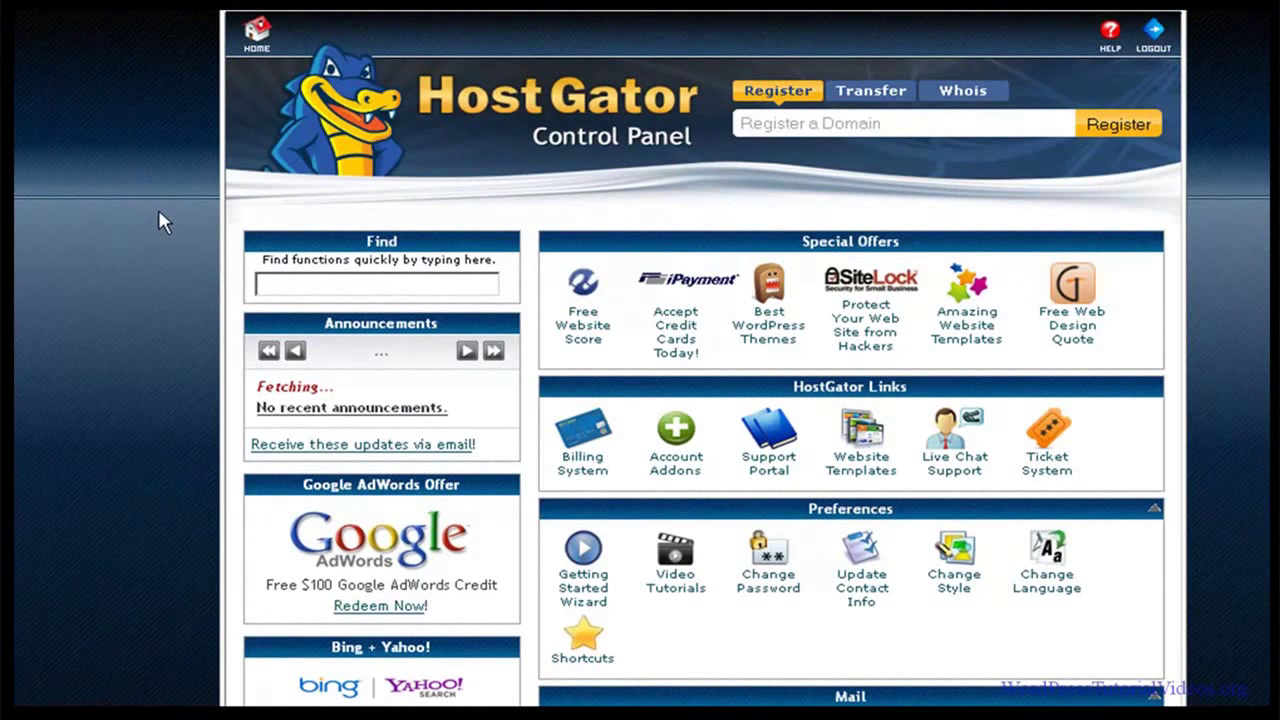
{"action": "scroll", "coordinate": [166, 212], "scroll_direction": "down", "scroll_amount": 3}
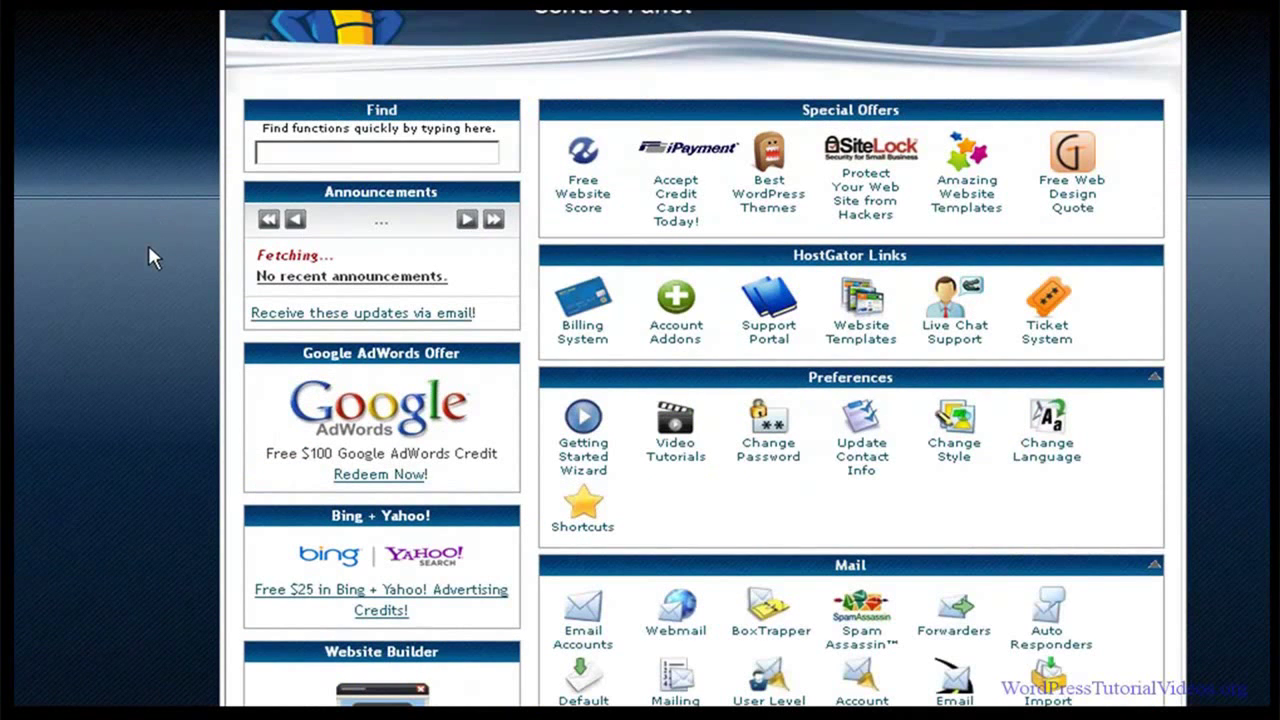
{"action": "scroll", "coordinate": [148, 247], "scroll_direction": "up", "scroll_amount": 3}
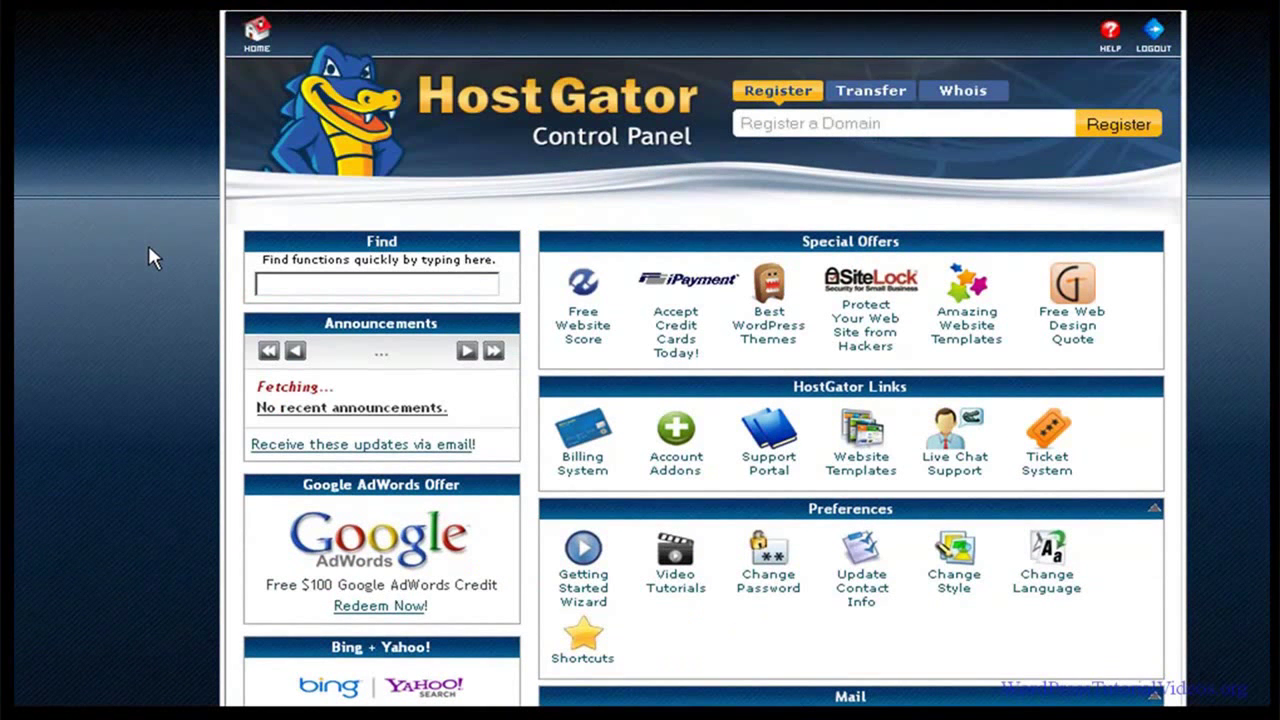
{"action": "scroll", "coordinate": [146, 250], "scroll_direction": "down", "scroll_amount": 5}
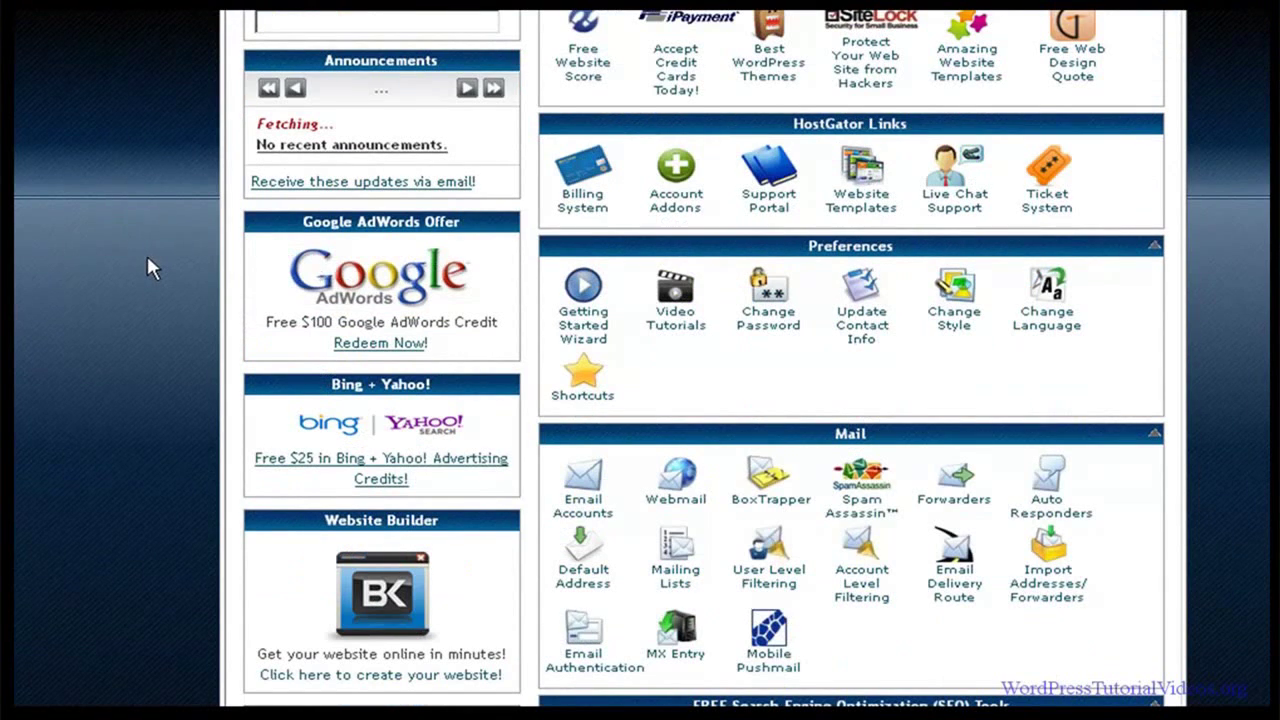
{"action": "scroll", "coordinate": [148, 258], "scroll_direction": "down", "scroll_amount": 7}
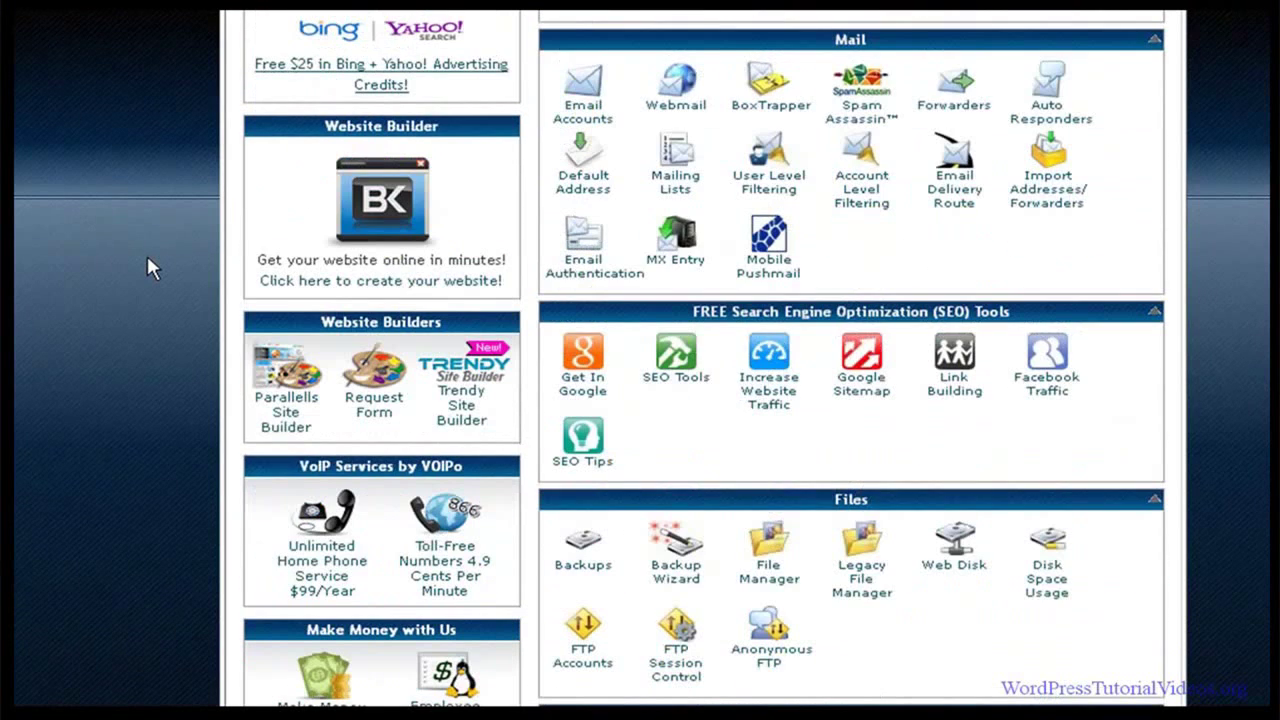
{"action": "scroll", "coordinate": [147, 258], "scroll_direction": "down", "scroll_amount": 3}
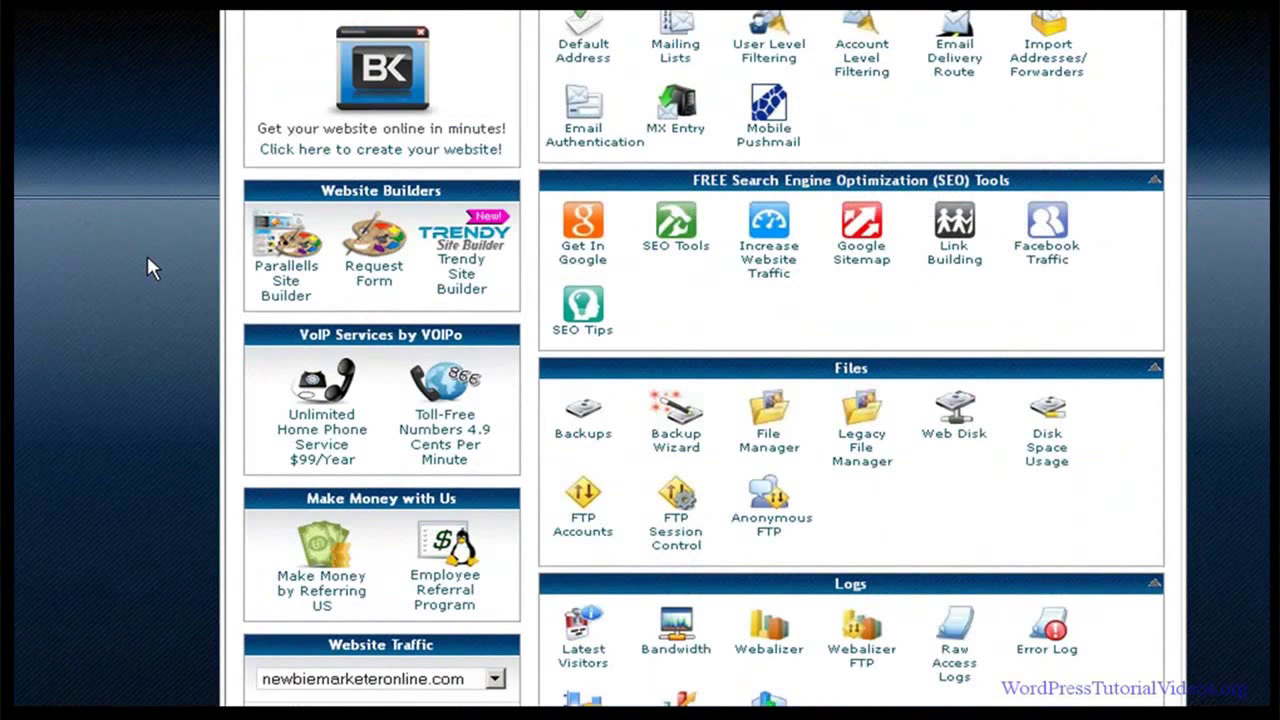
{"action": "scroll", "coordinate": [147, 255], "scroll_direction": "down", "scroll_amount": 6}
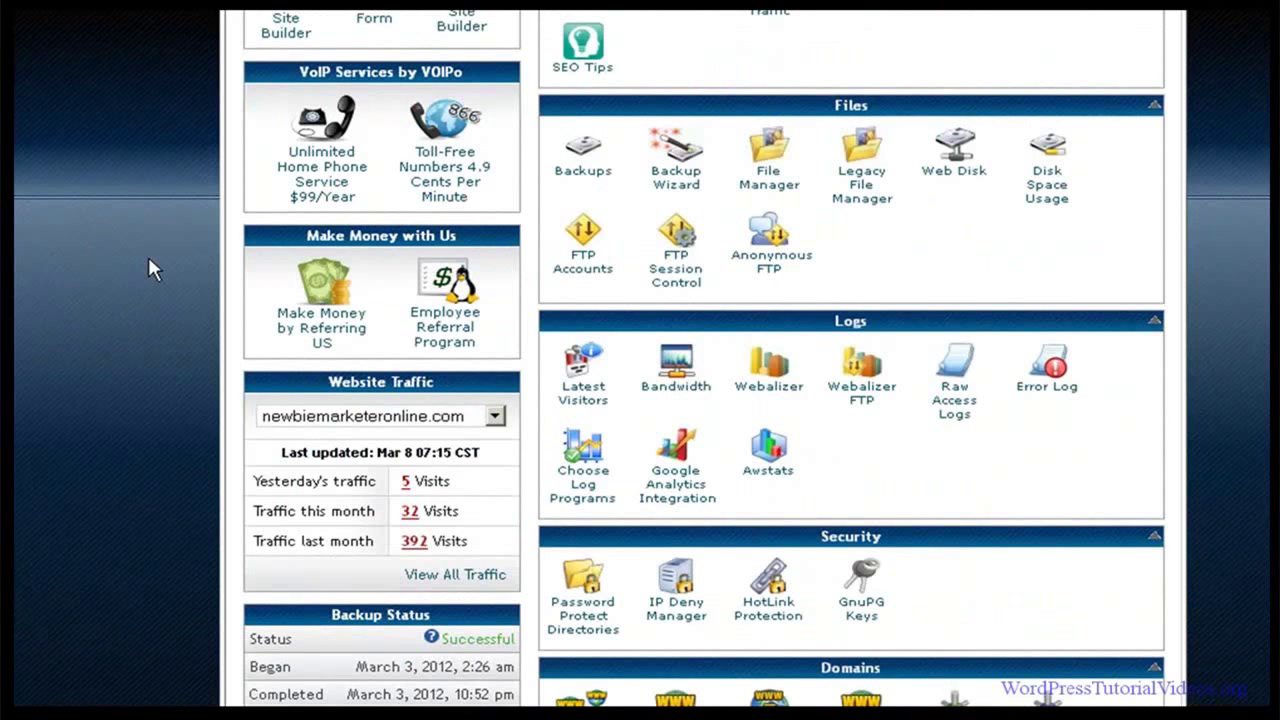
{"action": "scroll", "coordinate": [148, 268], "scroll_direction": "down", "scroll_amount": 3}
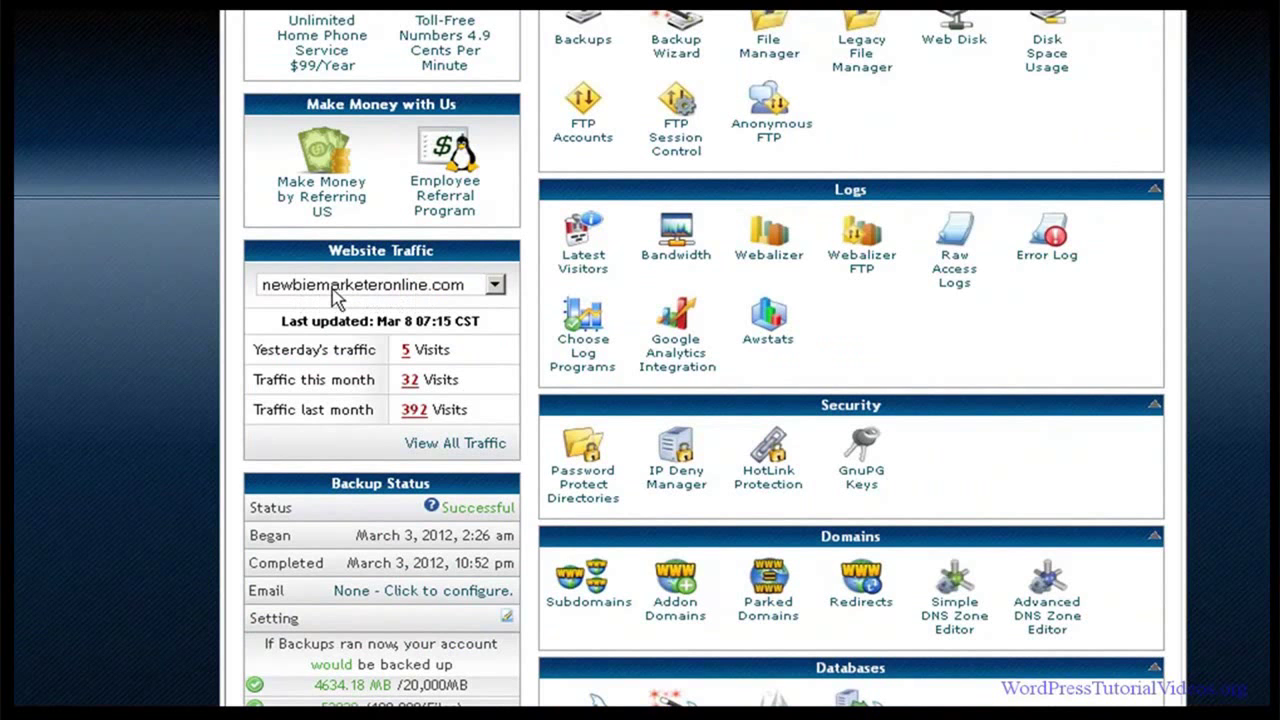
{"action": "left_click", "coordinate": [495, 286]}
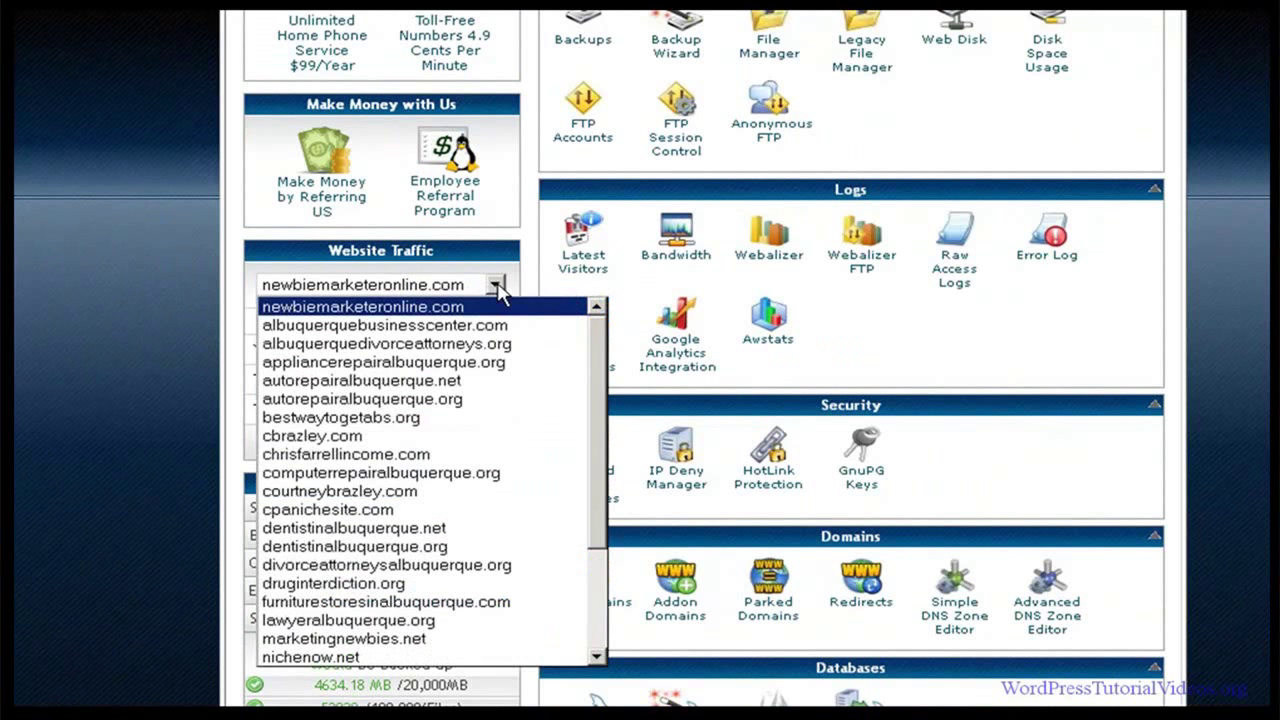
{"action": "left_click", "coordinate": [495, 286]}
{"action": "left_click", "coordinate": [495, 286]}
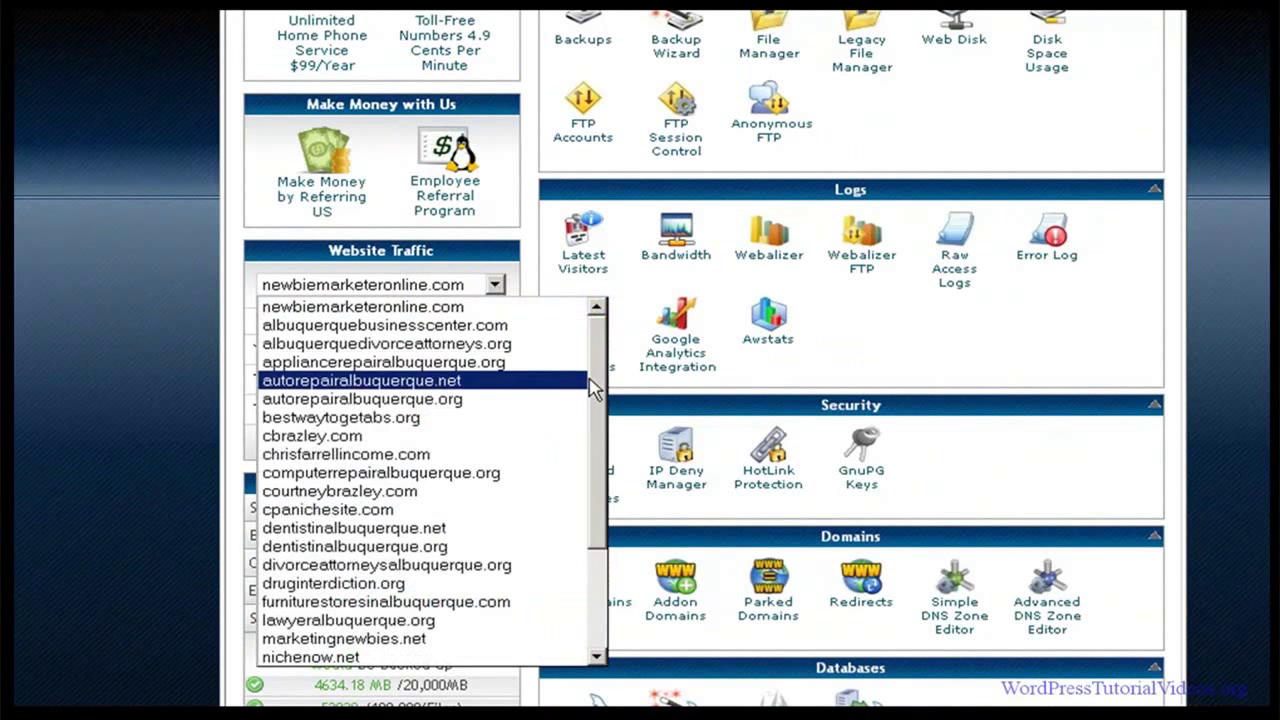
{"action": "left_click", "coordinate": [586, 491]}
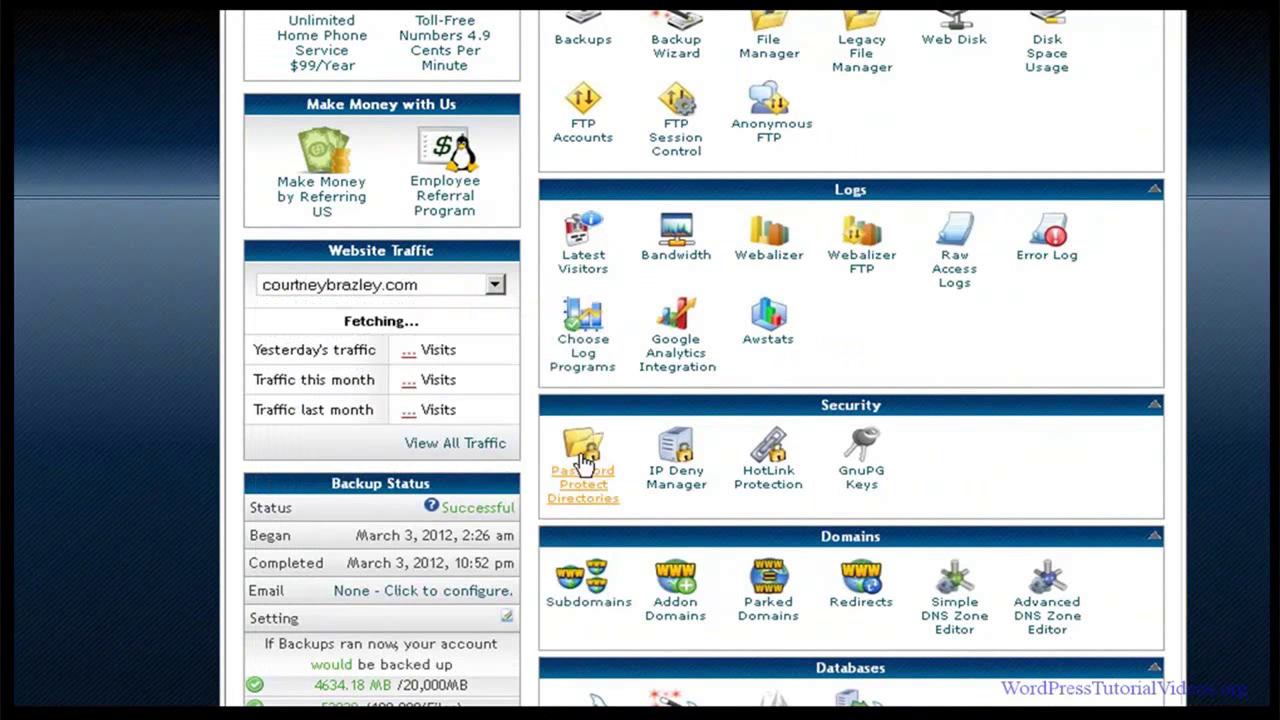
{"action": "left_click", "coordinate": [496, 288]}
{"action": "left_click", "coordinate": [494, 307]}
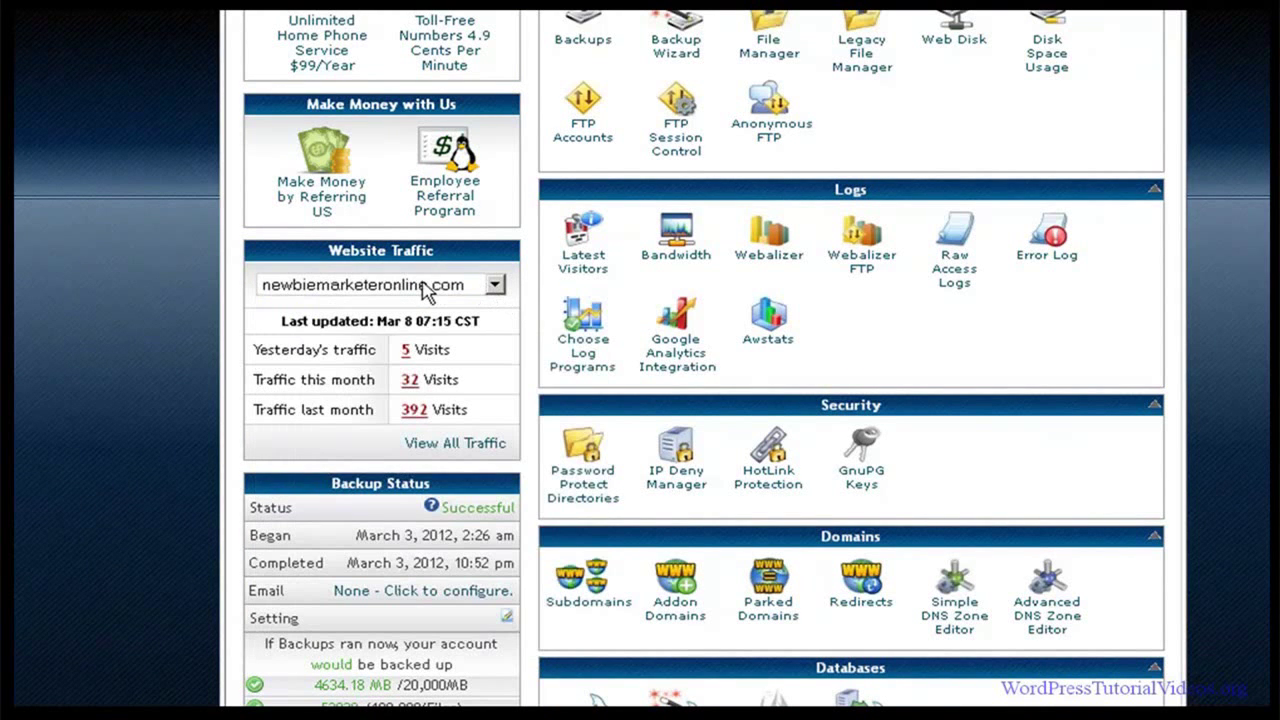
{"action": "left_click", "coordinate": [496, 288]}
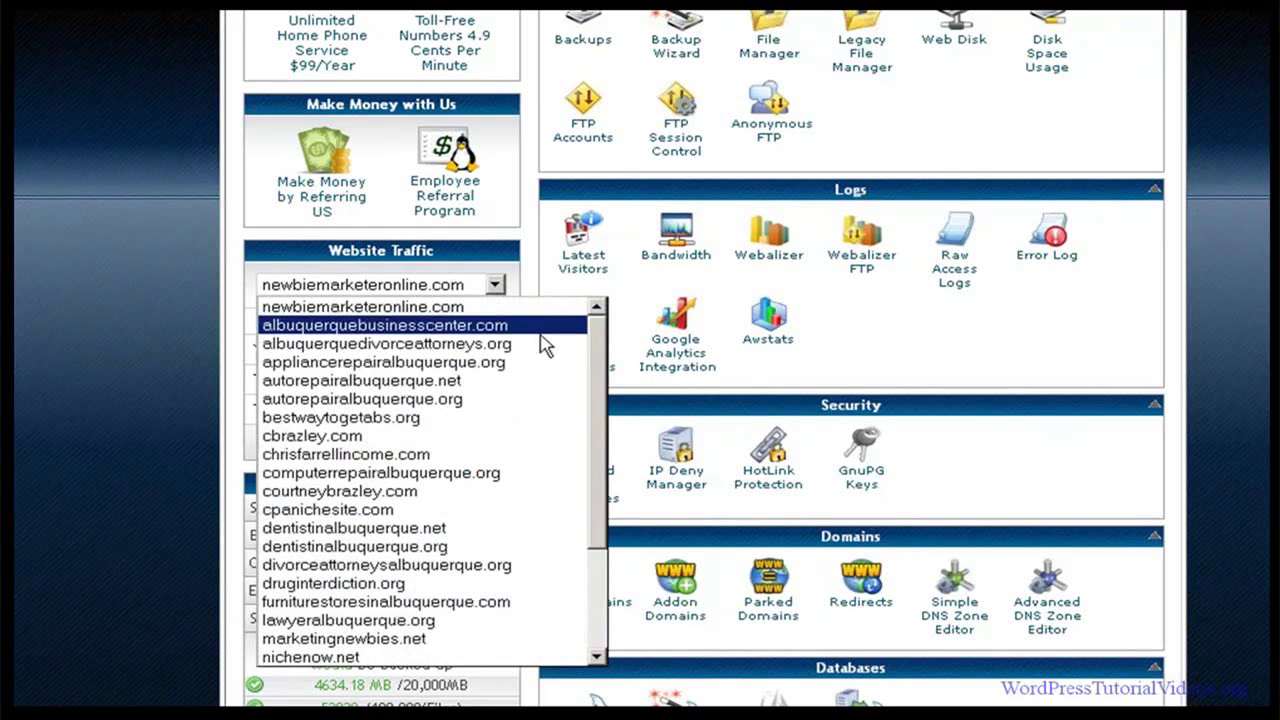
{"action": "scroll", "coordinate": [597, 434], "scroll_direction": "down", "scroll_amount": 3}
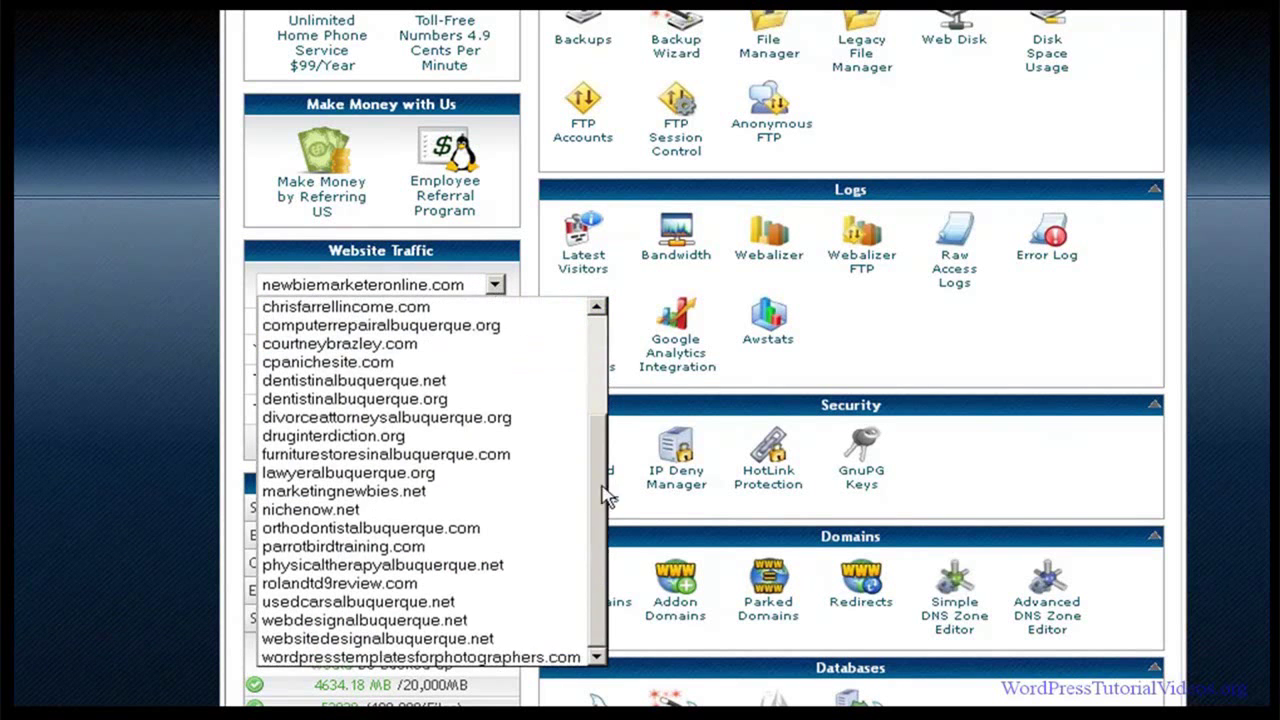
{"action": "scroll", "coordinate": [605, 495], "scroll_direction": "up", "scroll_amount": 3}
{"action": "left_click", "coordinate": [390, 288]}
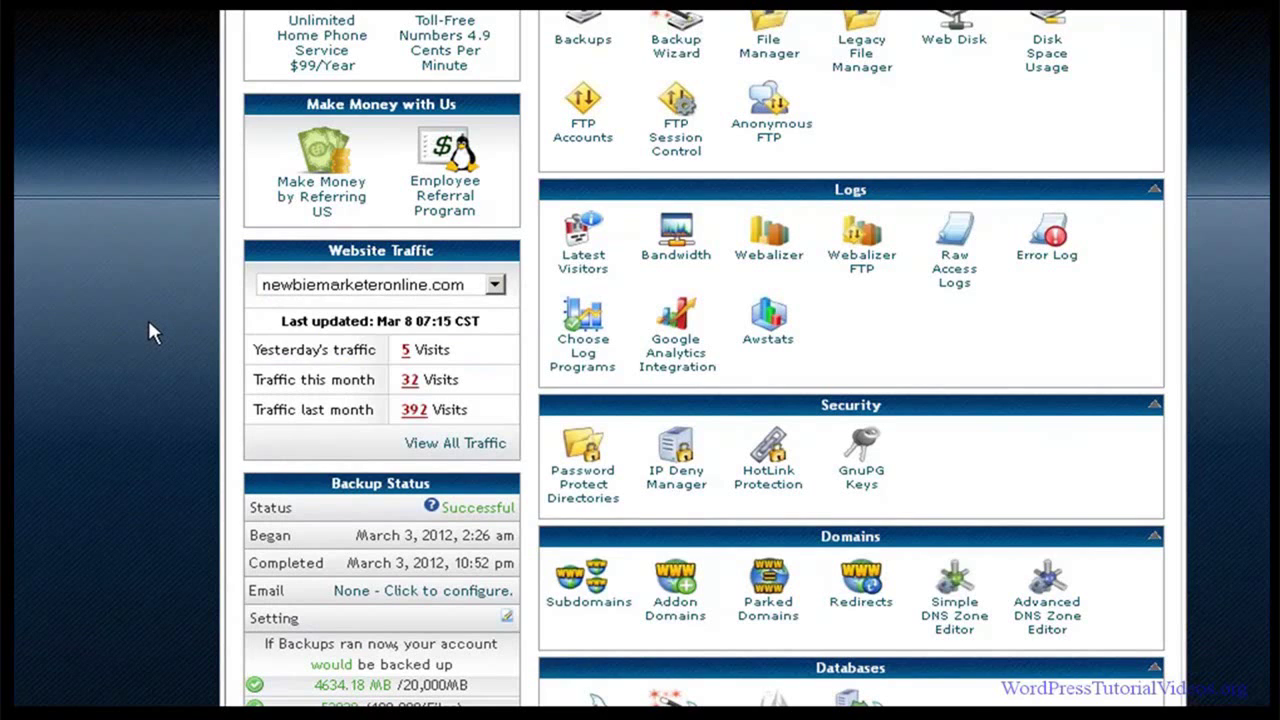
Step: Copy the nameserver ns2283.hostgator.com from cPanel's Name Servers listing
{"action": "scroll", "coordinate": [148, 324], "scroll_direction": "down", "scroll_amount": 3}
{"action": "scroll", "coordinate": [148, 325], "scroll_direction": "down", "scroll_amount": 1}
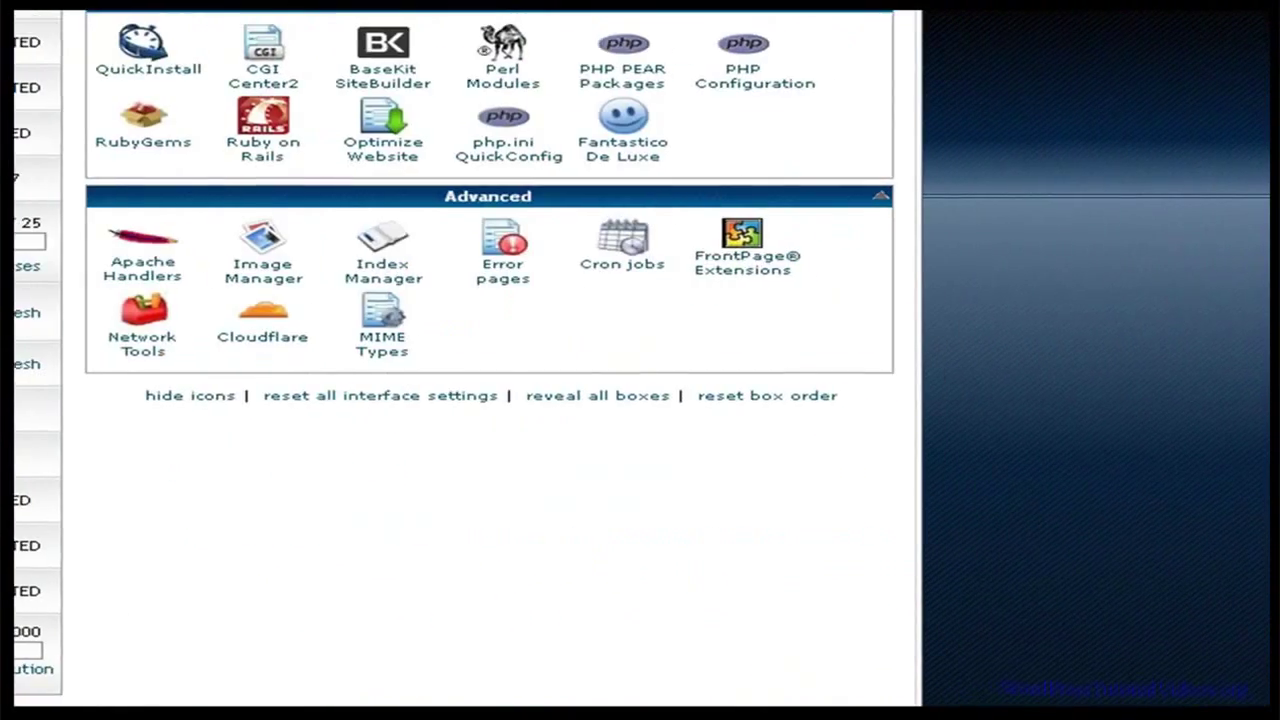
{"action": "scroll", "coordinate": [488, 360], "scroll_direction": "down", "scroll_amount": 5}
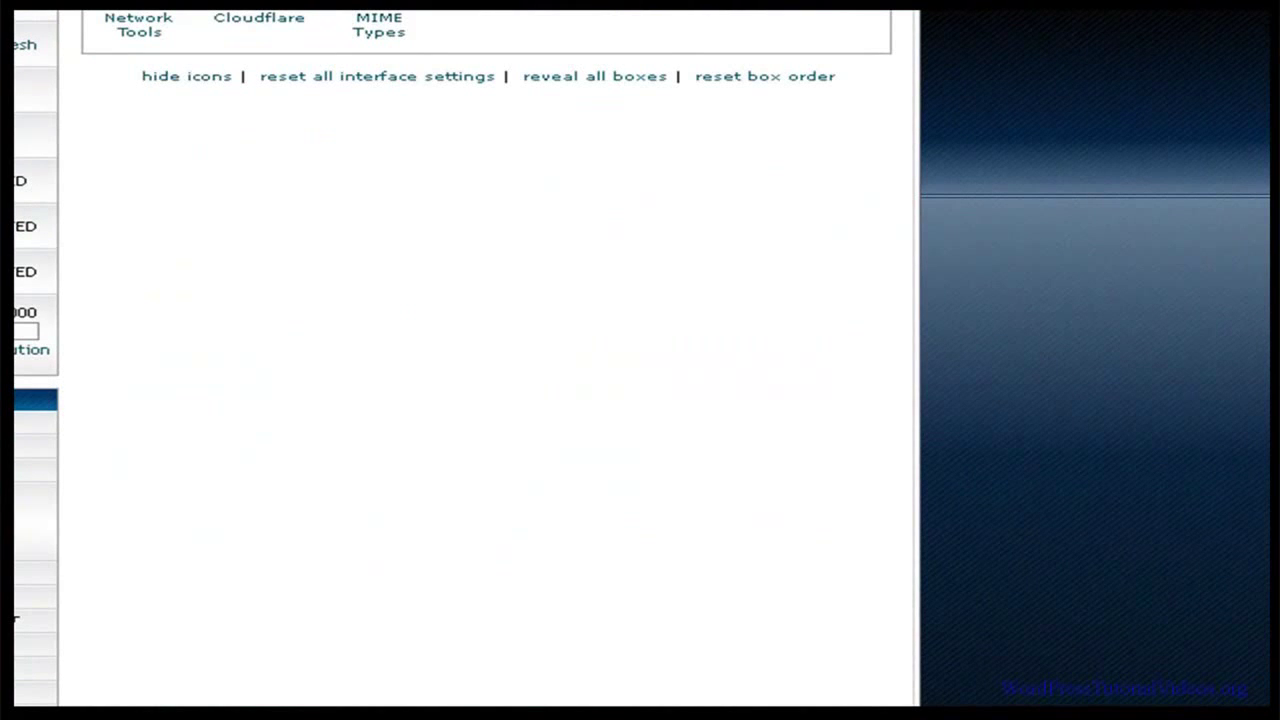
{"action": "right_click", "coordinate": [12, 523]}
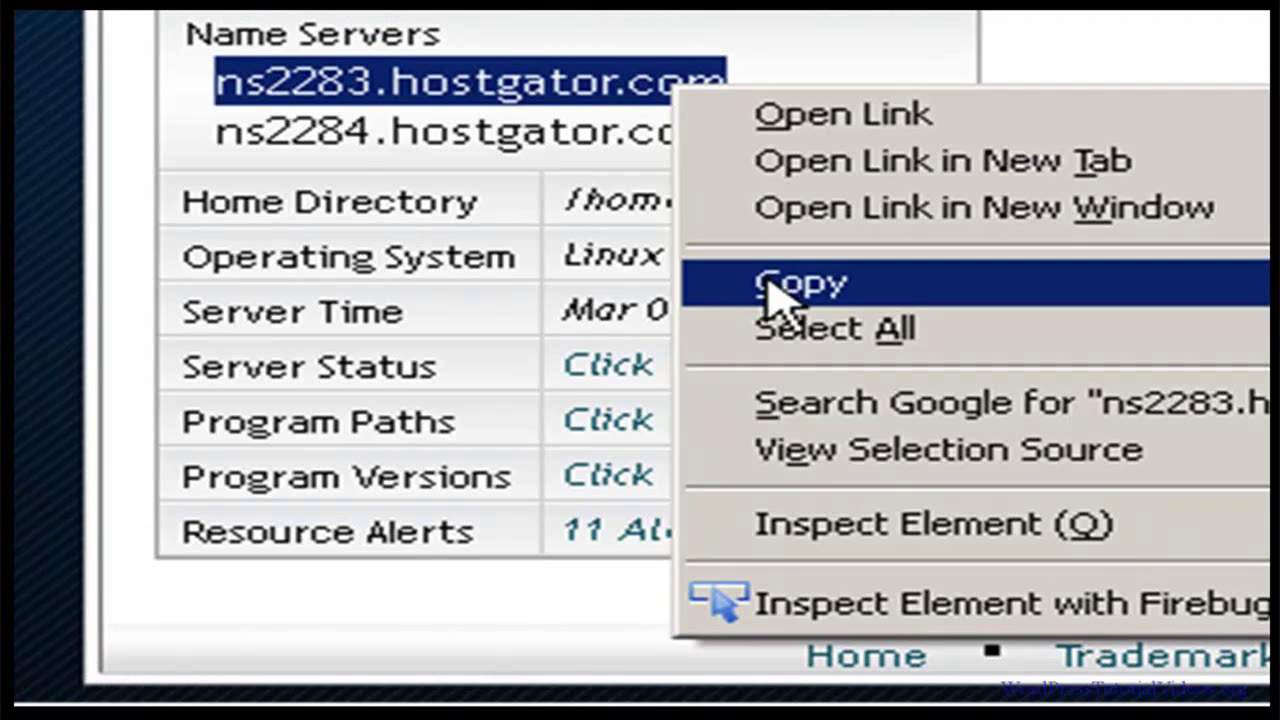
{"action": "left_click", "coordinate": [770, 285]}
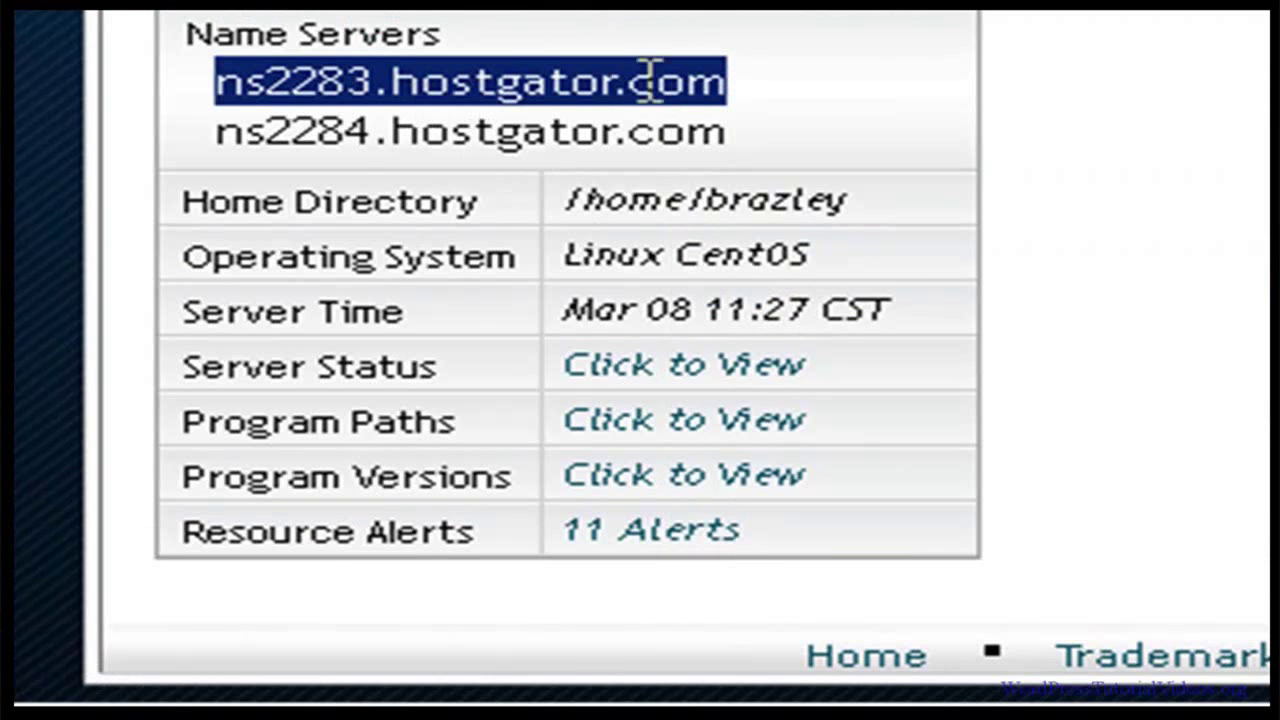
{"action": "left_click", "coordinate": [752, 94]}
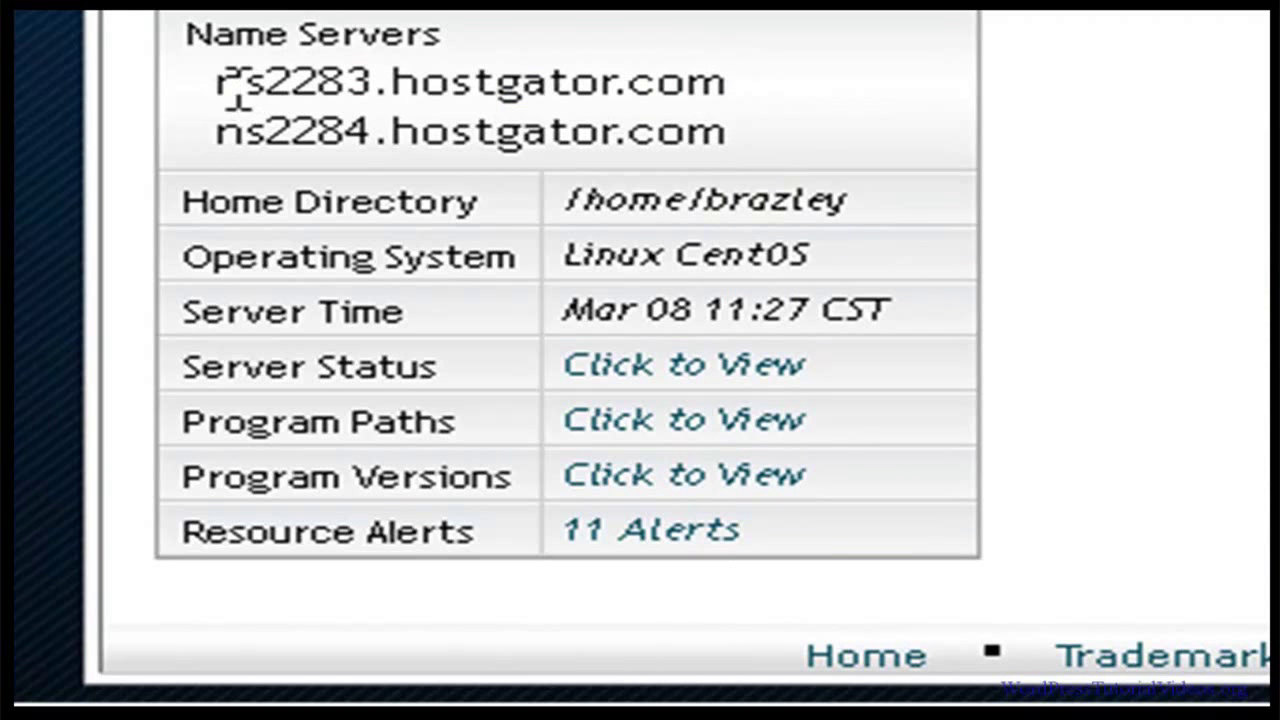
{"action": "left_click_drag", "start_coordinate": [214, 86], "coordinate": [556, 62]}
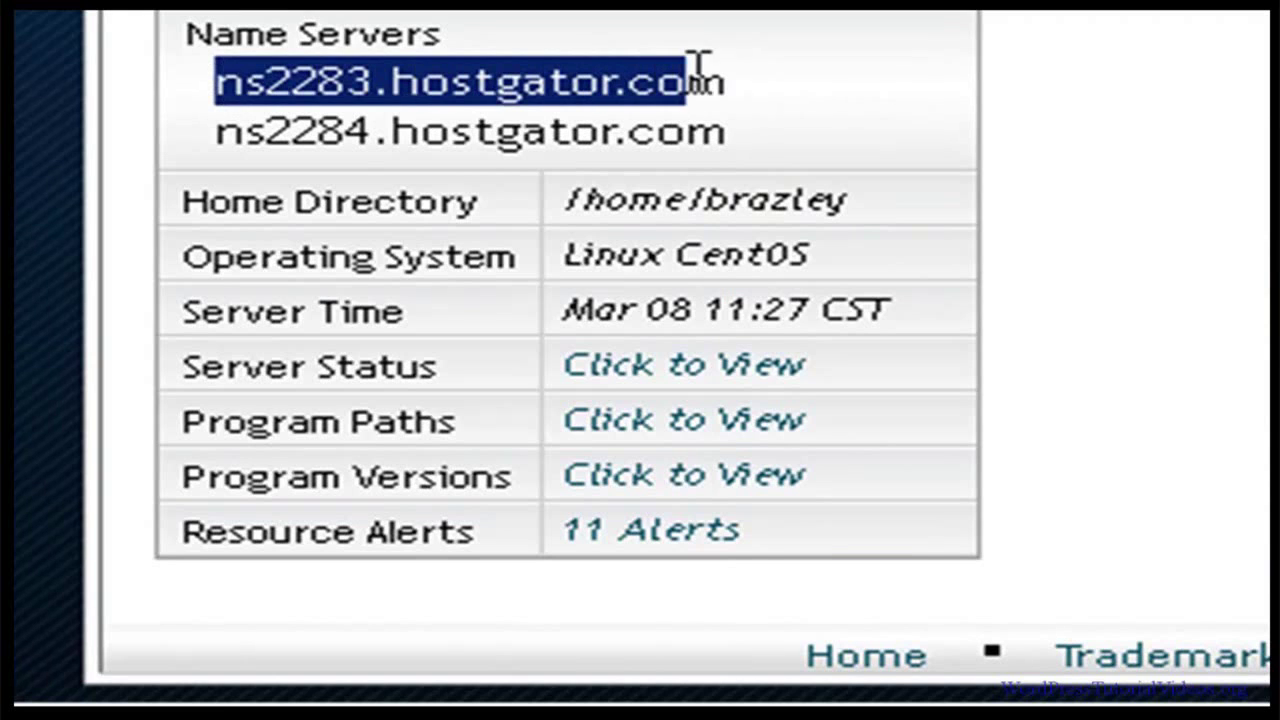
{"action": "left_click_drag", "start_coordinate": [700, 65], "coordinate": [722, 71]}
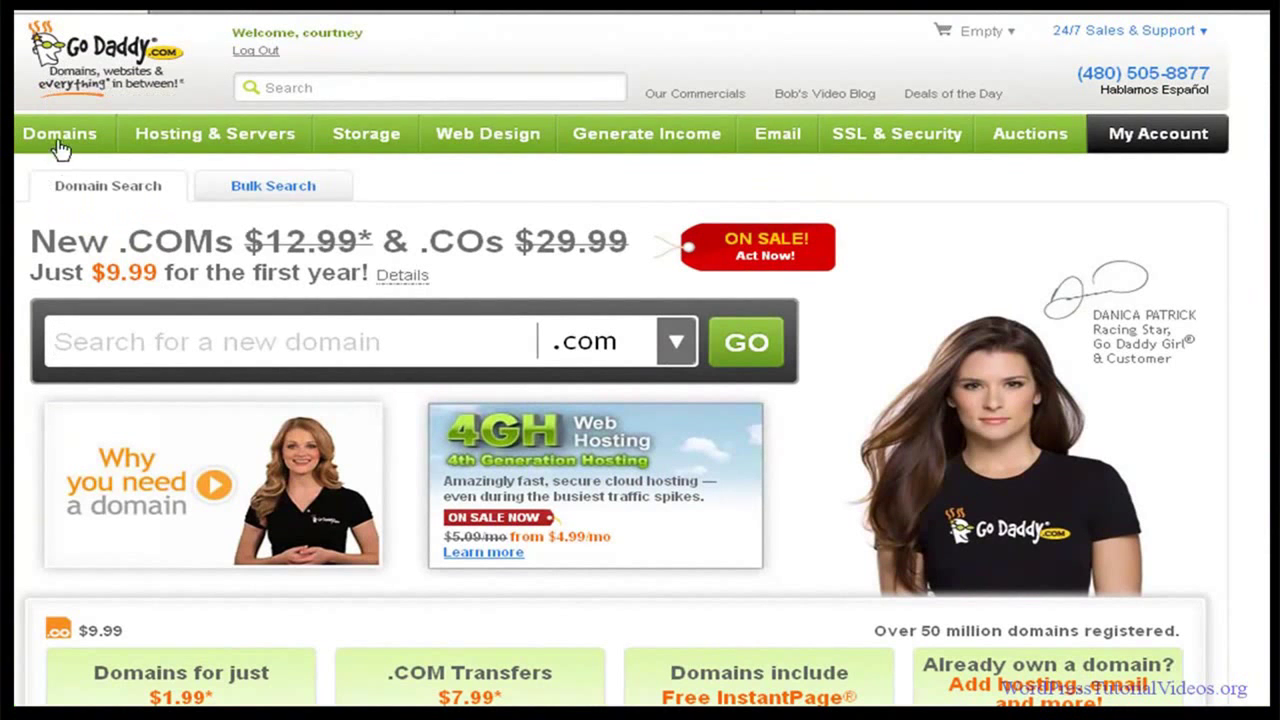
Step: Select WORDPRESSTUTORIALVIDEOS.ORG in the domain list and open its Nameservers dropdown
{"action": "mouse_move", "coordinate": [68, 140]}
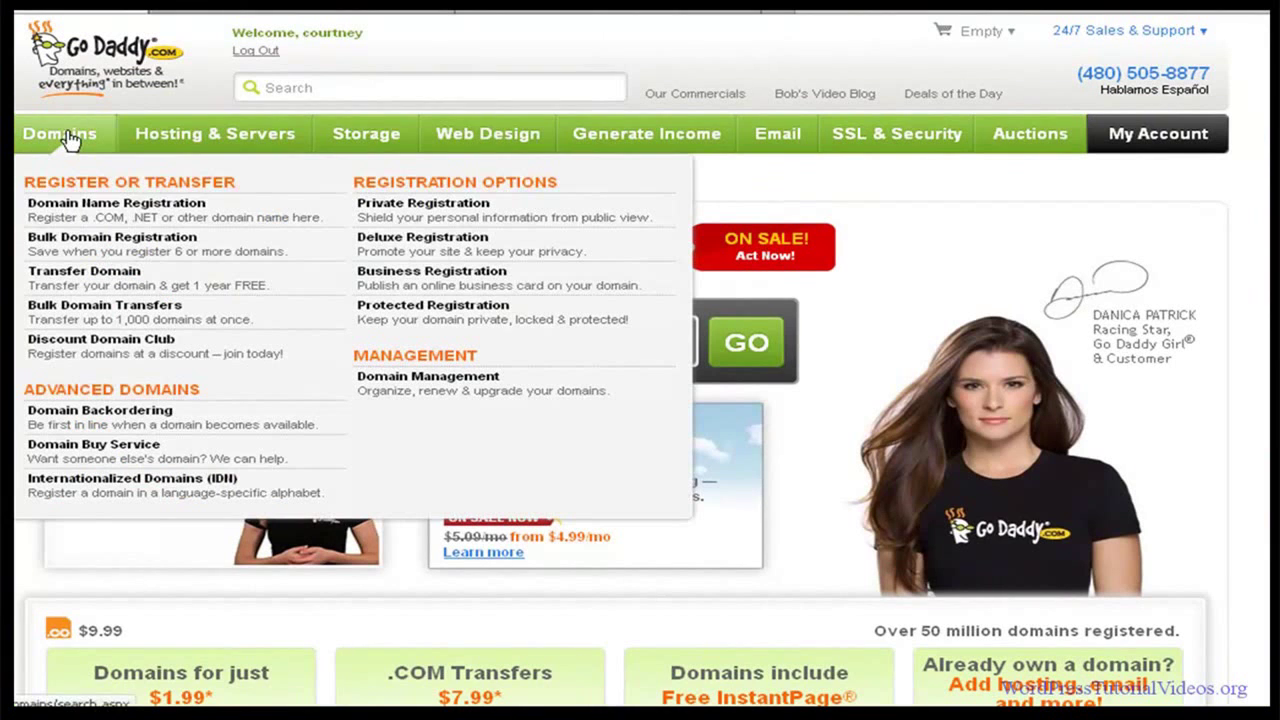
{"action": "left_click", "coordinate": [420, 386]}
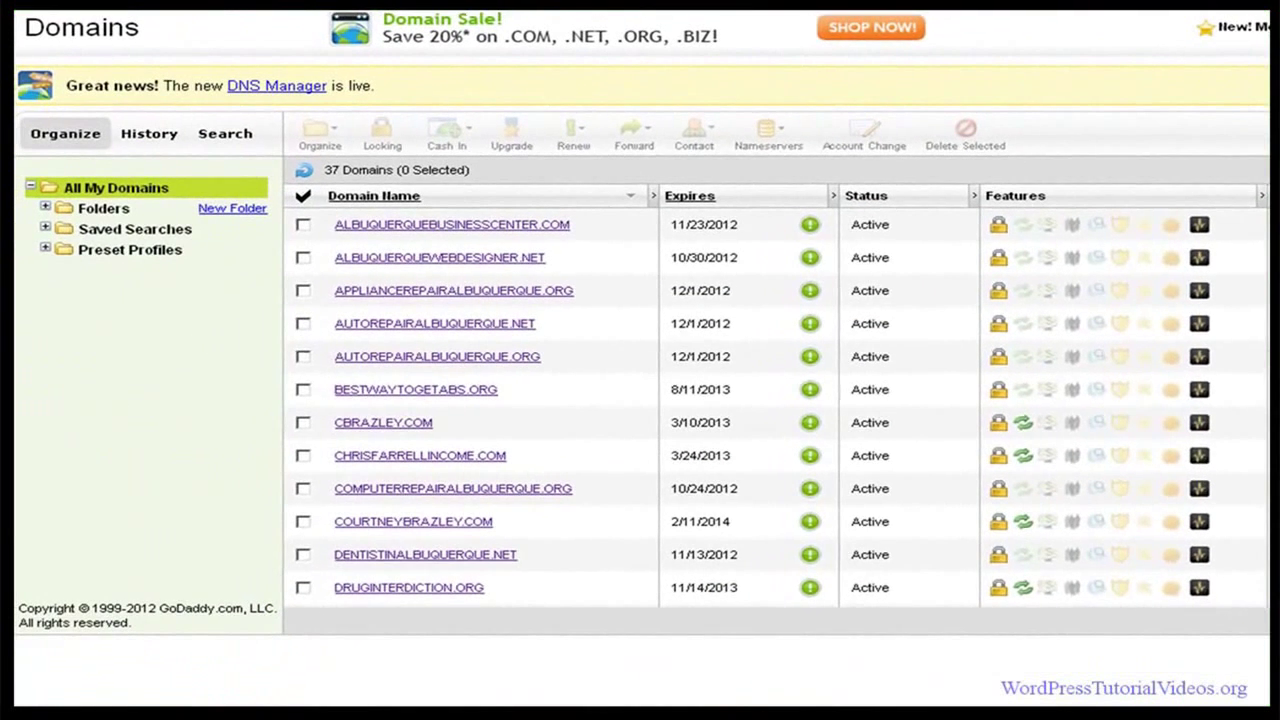
{"action": "scroll", "coordinate": [774, 408], "scroll_direction": "down", "scroll_amount": 8}
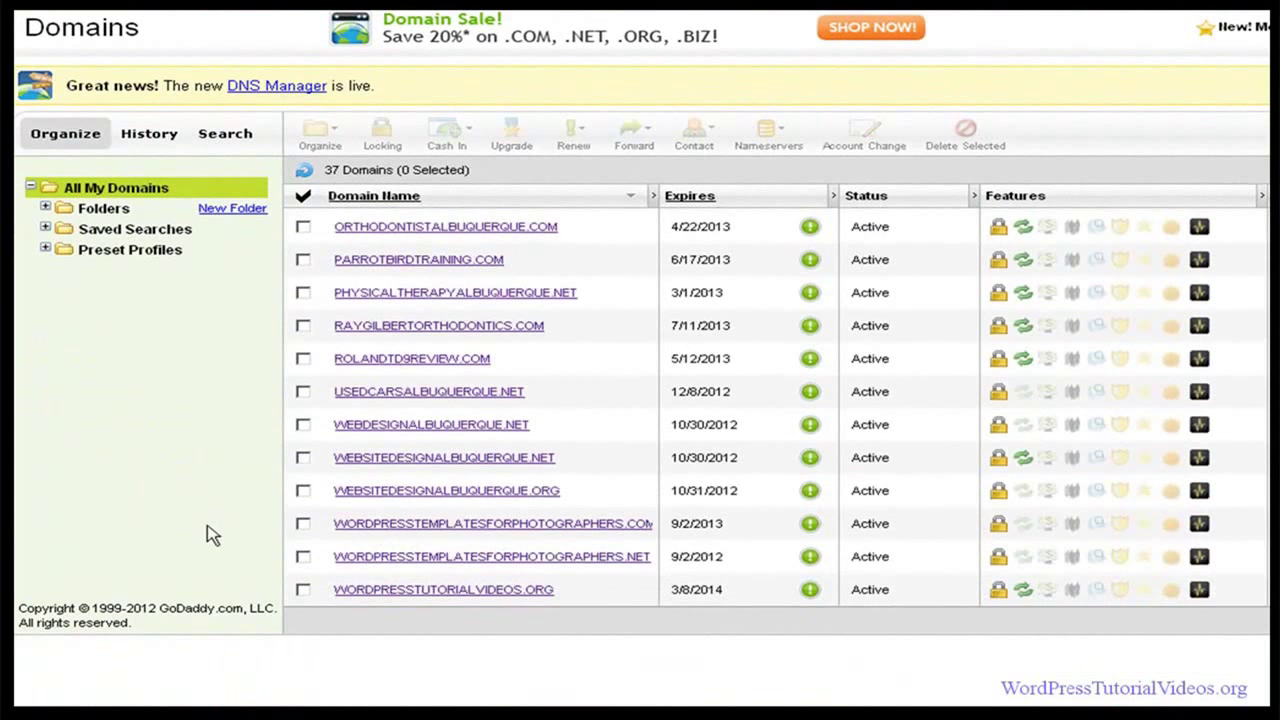
{"action": "left_click", "coordinate": [304, 591]}
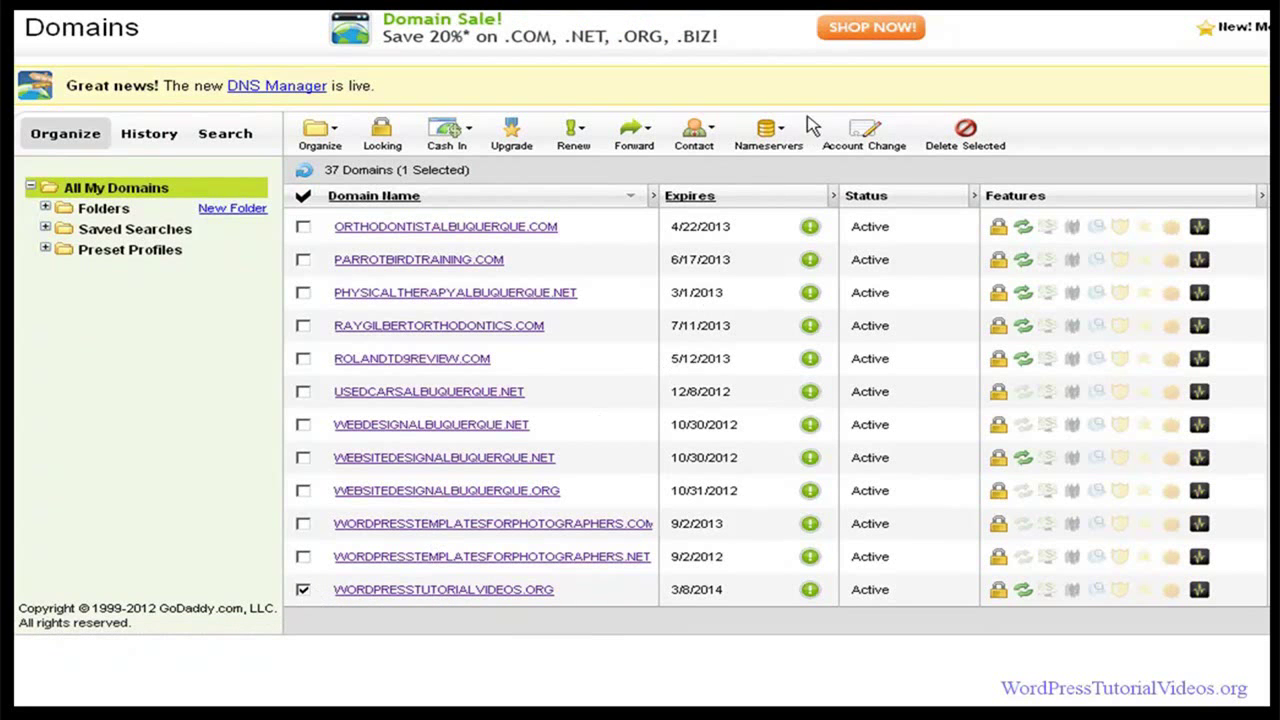
{"action": "left_click", "coordinate": [787, 145]}
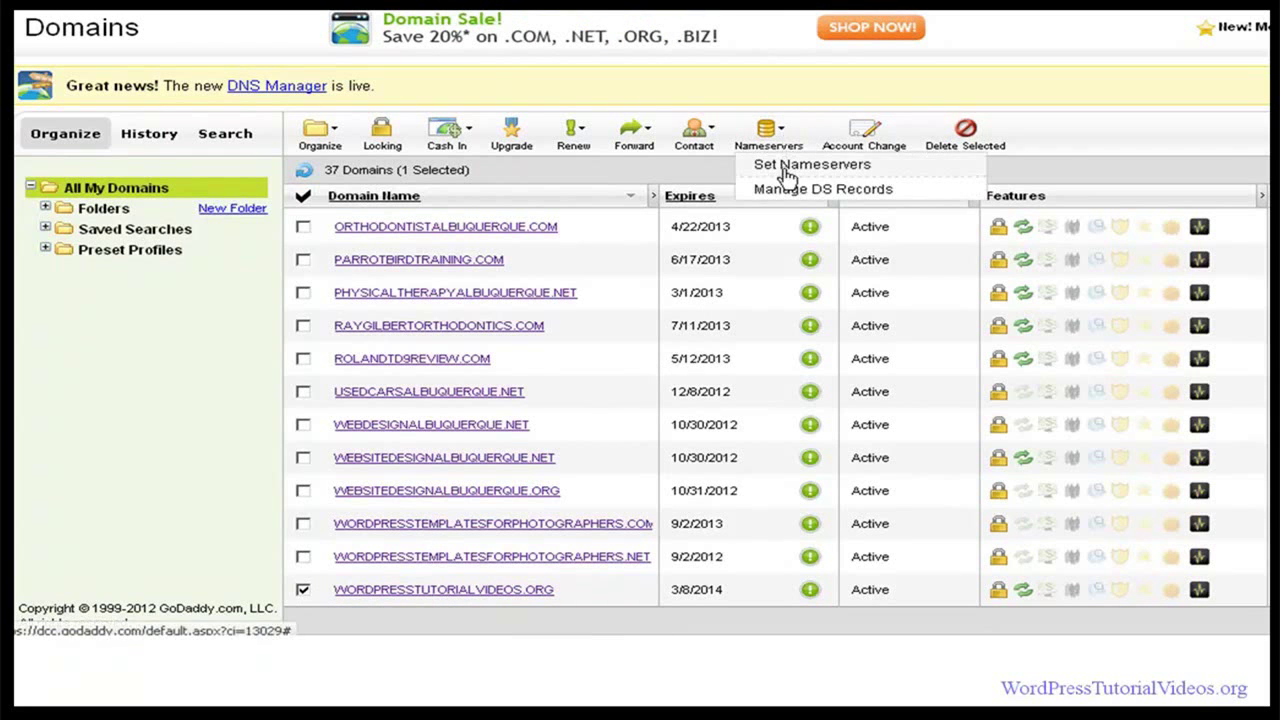
Step: Choose specific nameservers and paste ns2283.hostgator.com into Nameserver 1
{"action": "left_click", "coordinate": [789, 170]}
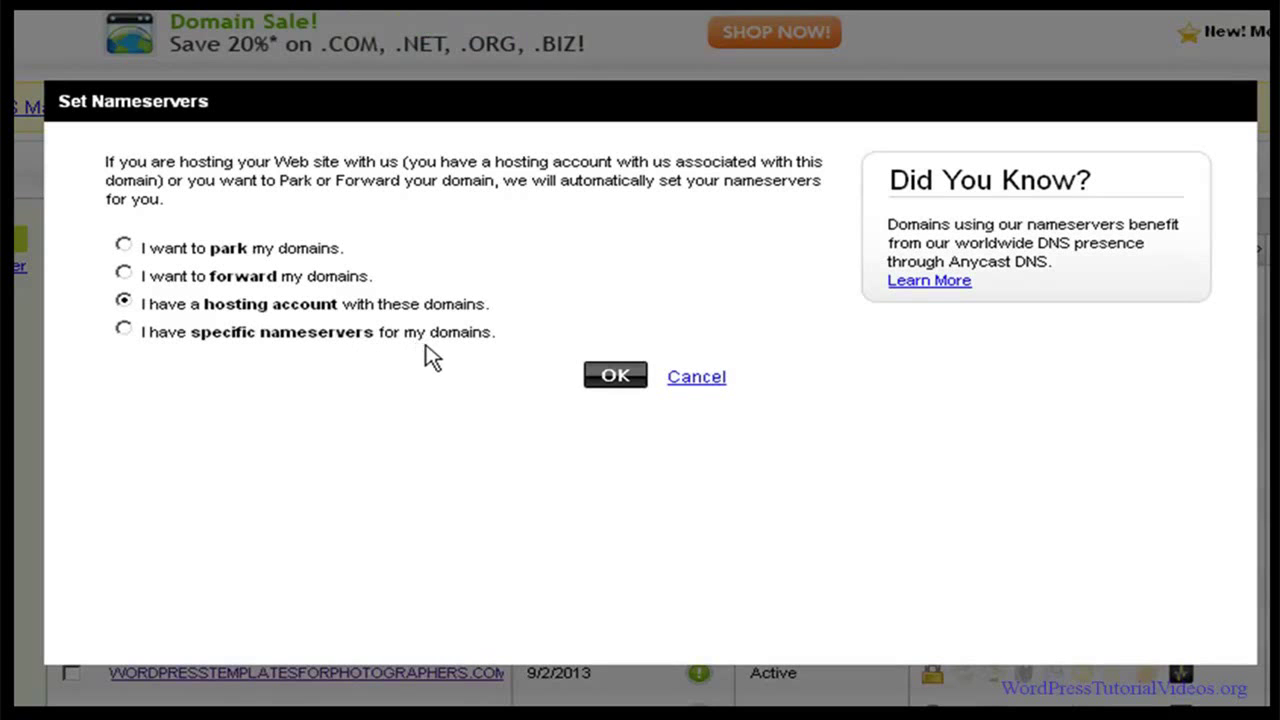
{"action": "left_click", "coordinate": [124, 330]}
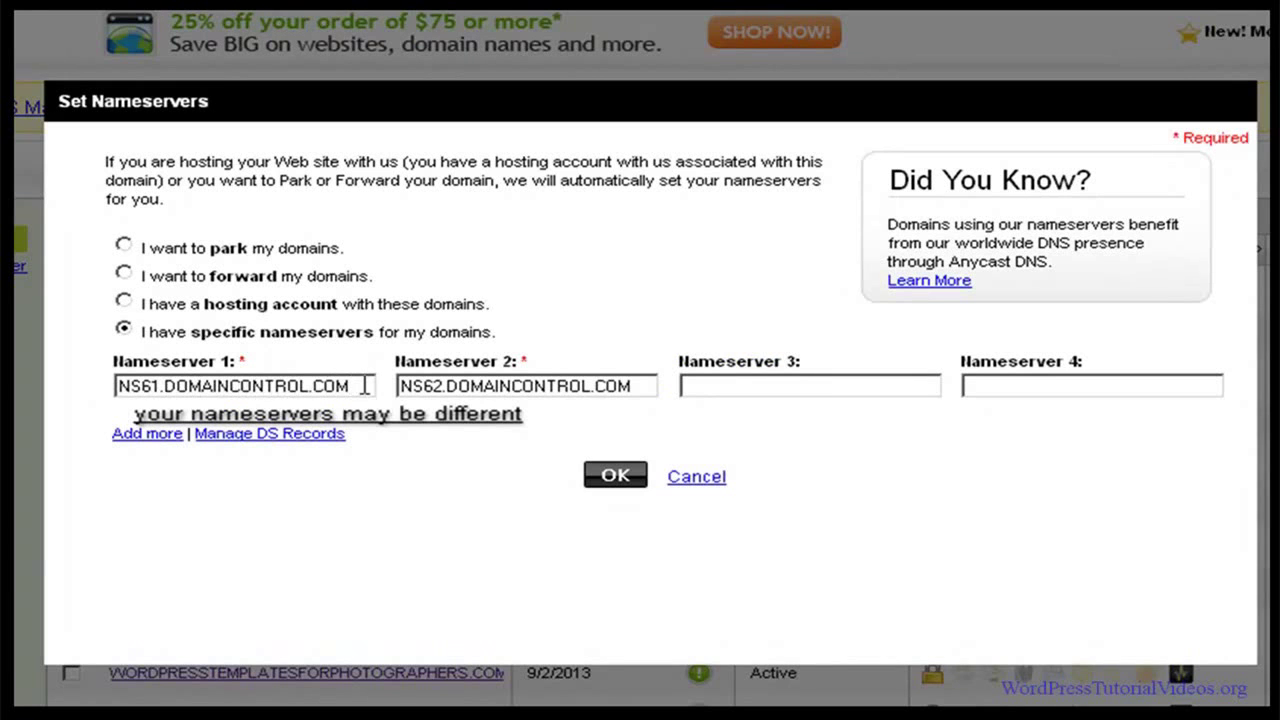
{"action": "left_click_drag", "start_coordinate": [352, 386], "coordinate": [73, 396]}
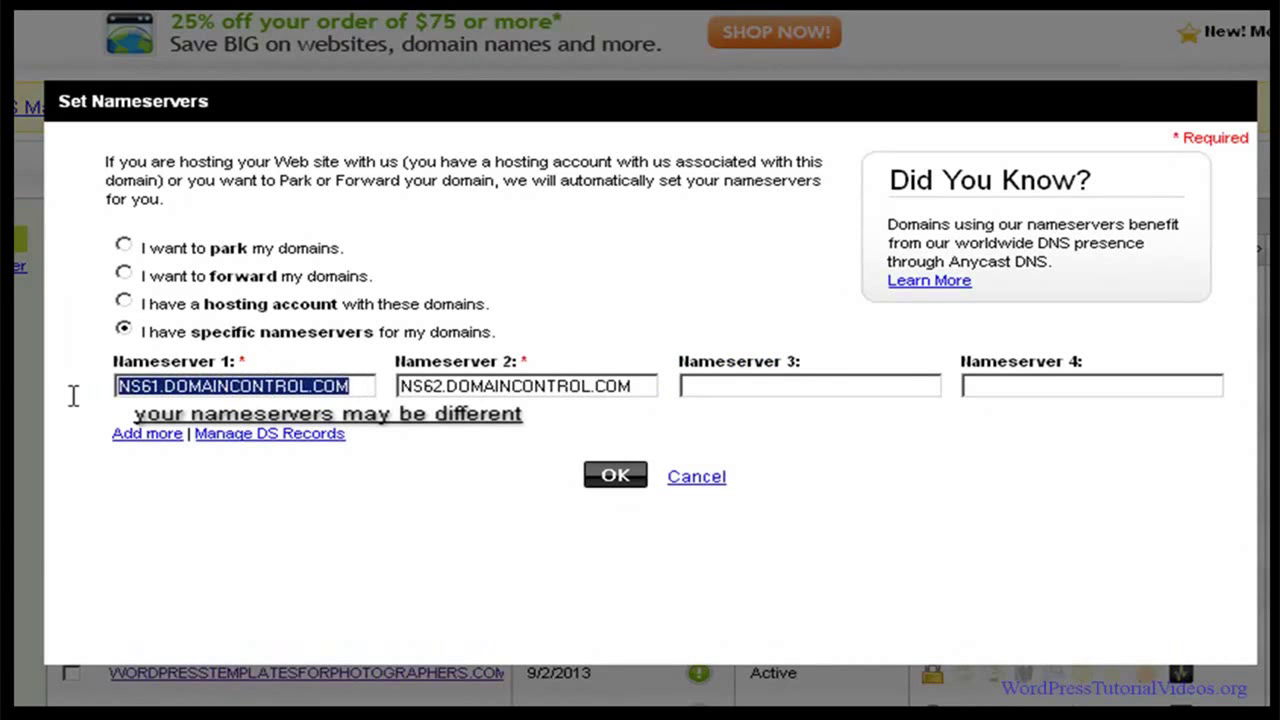
{"action": "right_click", "coordinate": [156, 386]}
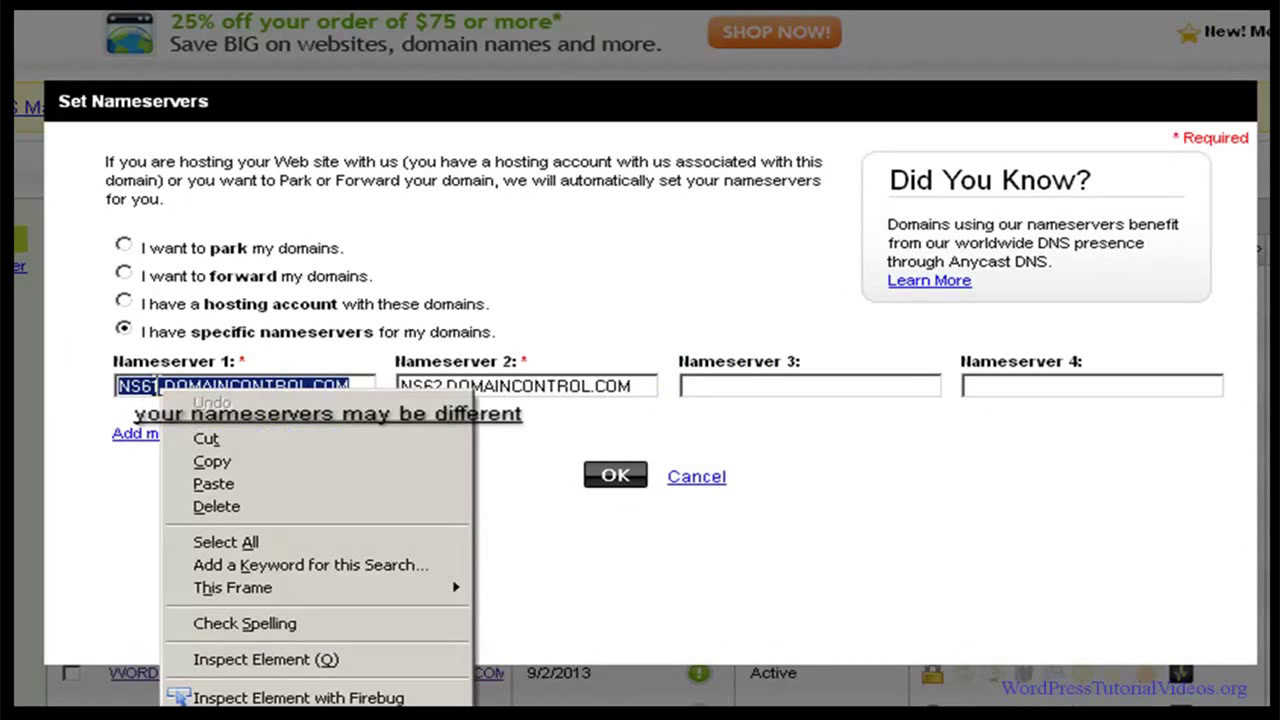
{"action": "left_click", "coordinate": [210, 484]}
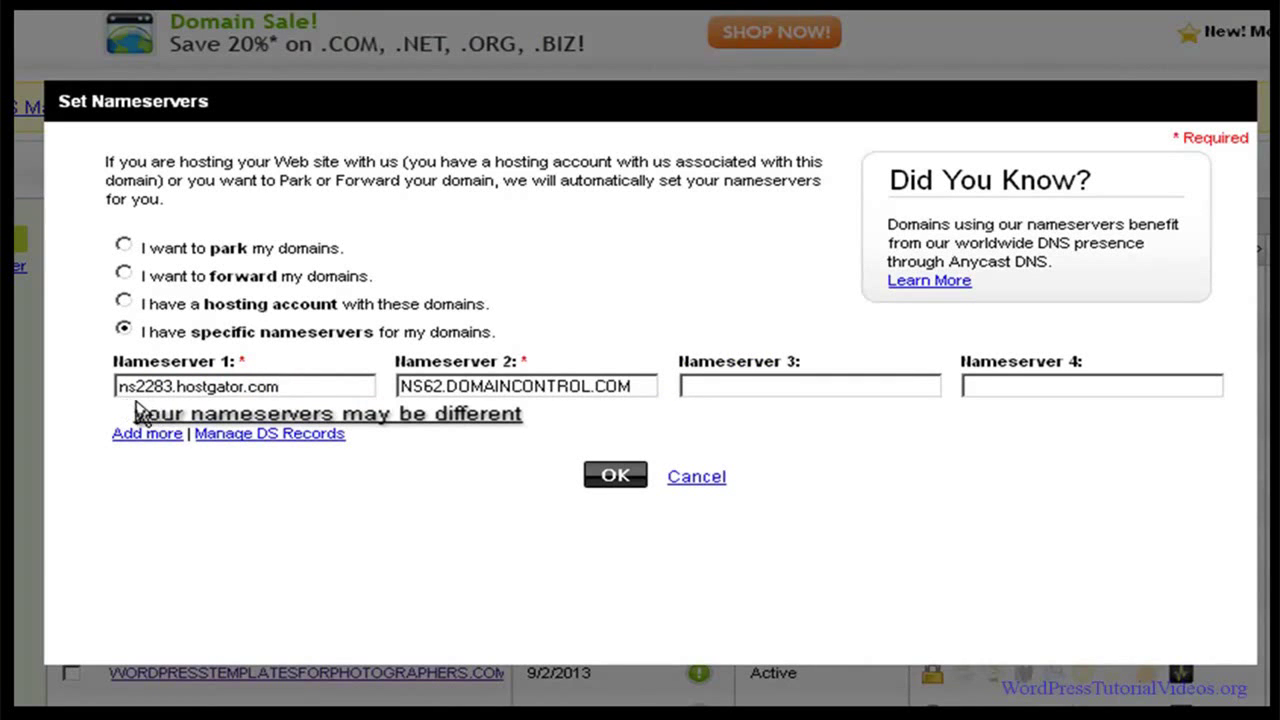
Step: Enter ns2284.hostgator.com as Nameserver 2
{"action": "triple_click", "coordinate": [460, 386]}
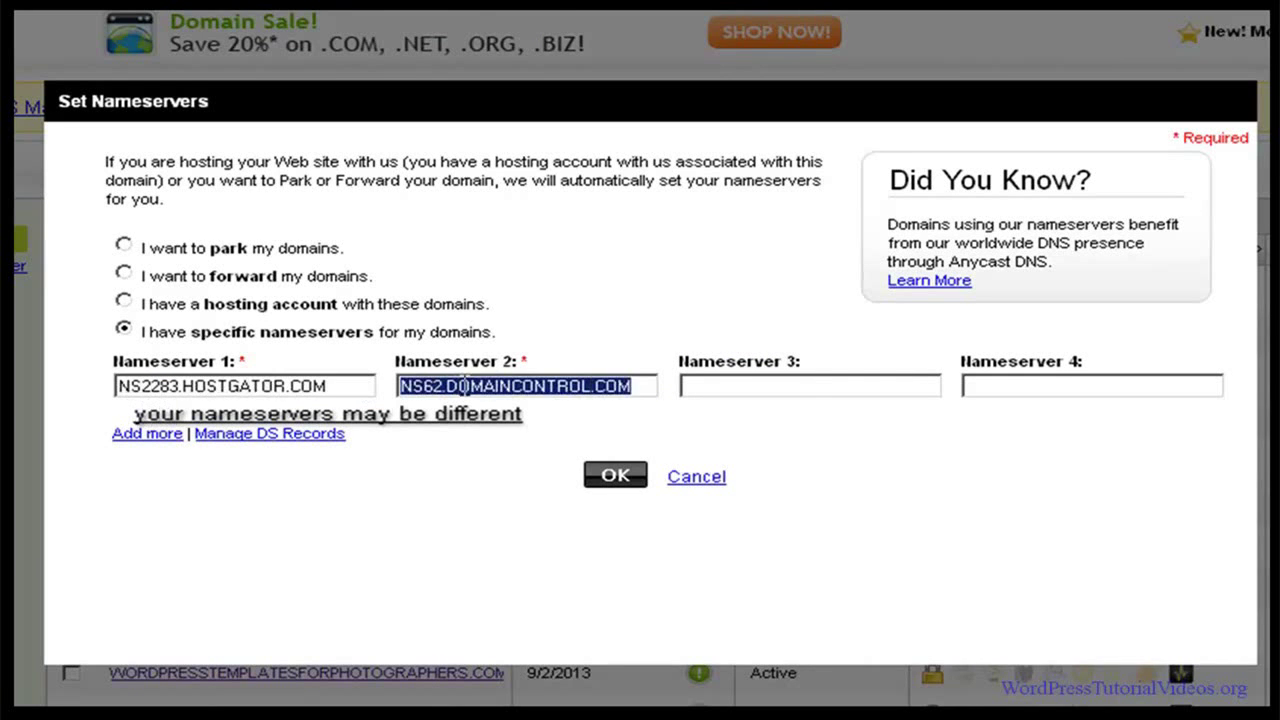
{"action": "right_click", "coordinate": [500, 380]}
{"action": "left_click", "coordinate": [532, 477]}
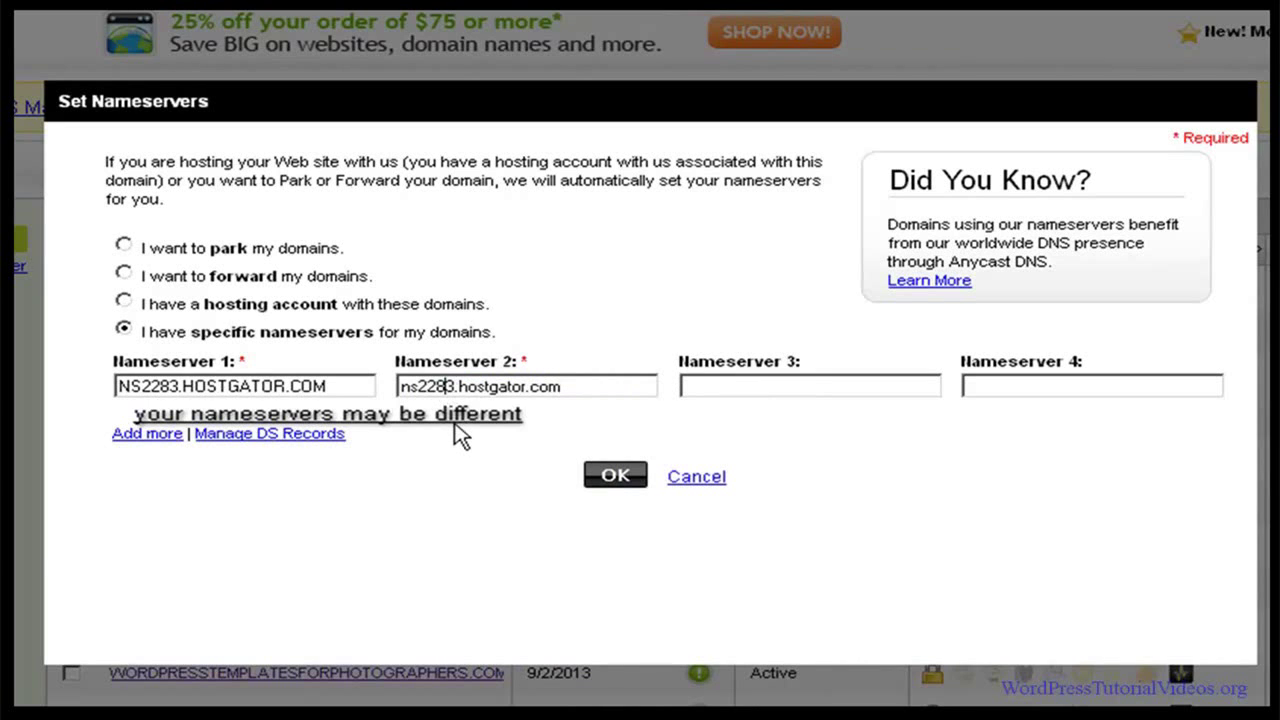
{"action": "key", "text": "Delete"}
{"action": "type", "text": "4"}
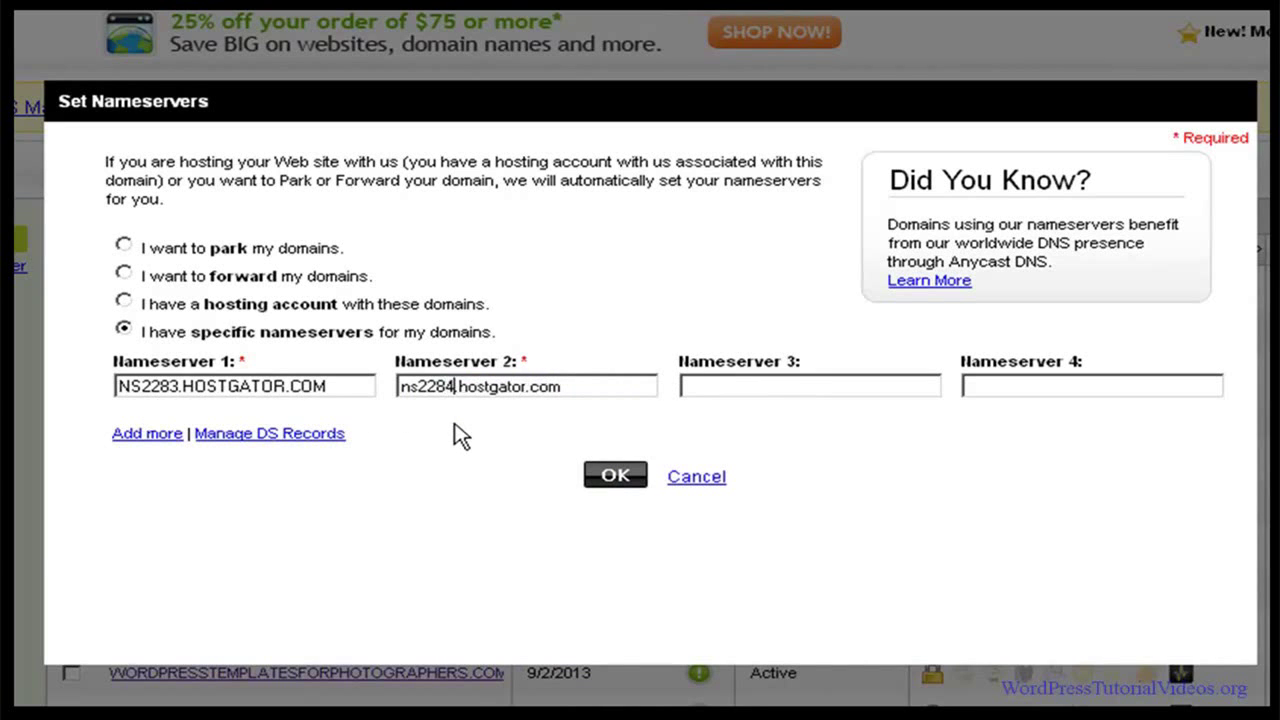
{"action": "left_click", "coordinate": [590, 386]}
{"action": "left_click", "coordinate": [358, 390]}
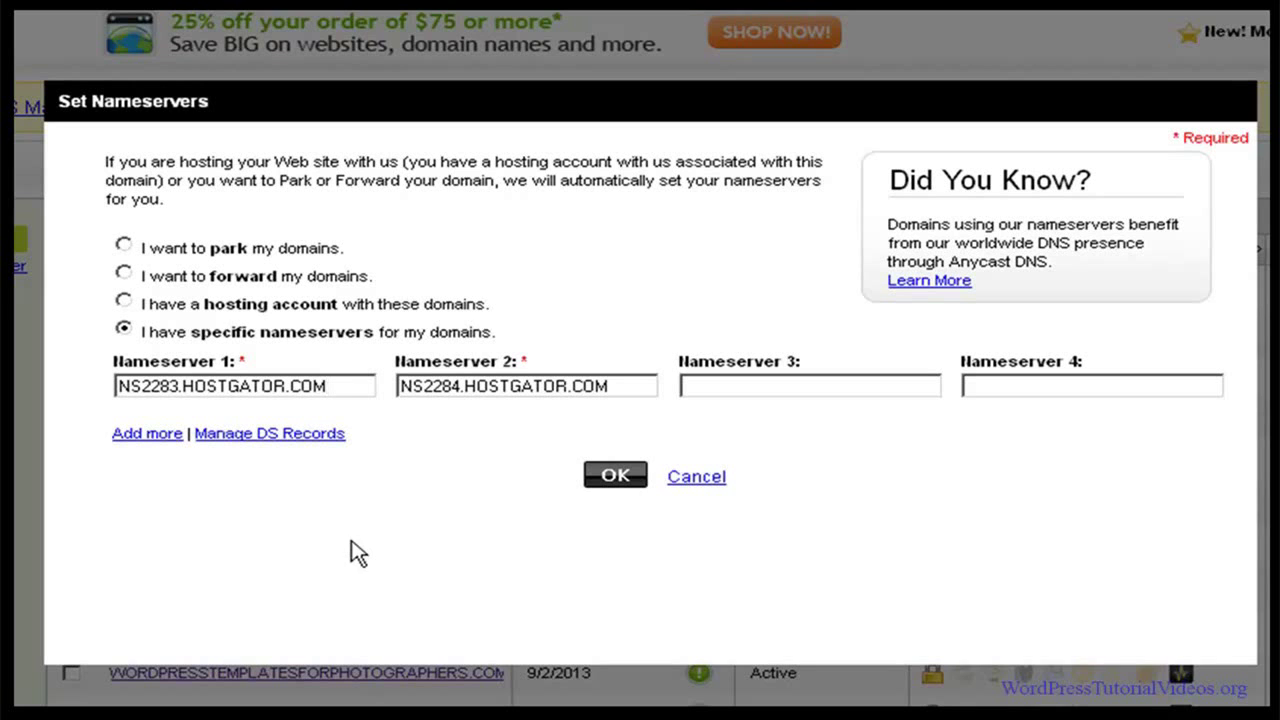
Step: Submit the HostGator nameserver change and dismiss the submission confirmation
{"action": "left_click", "coordinate": [620, 478]}
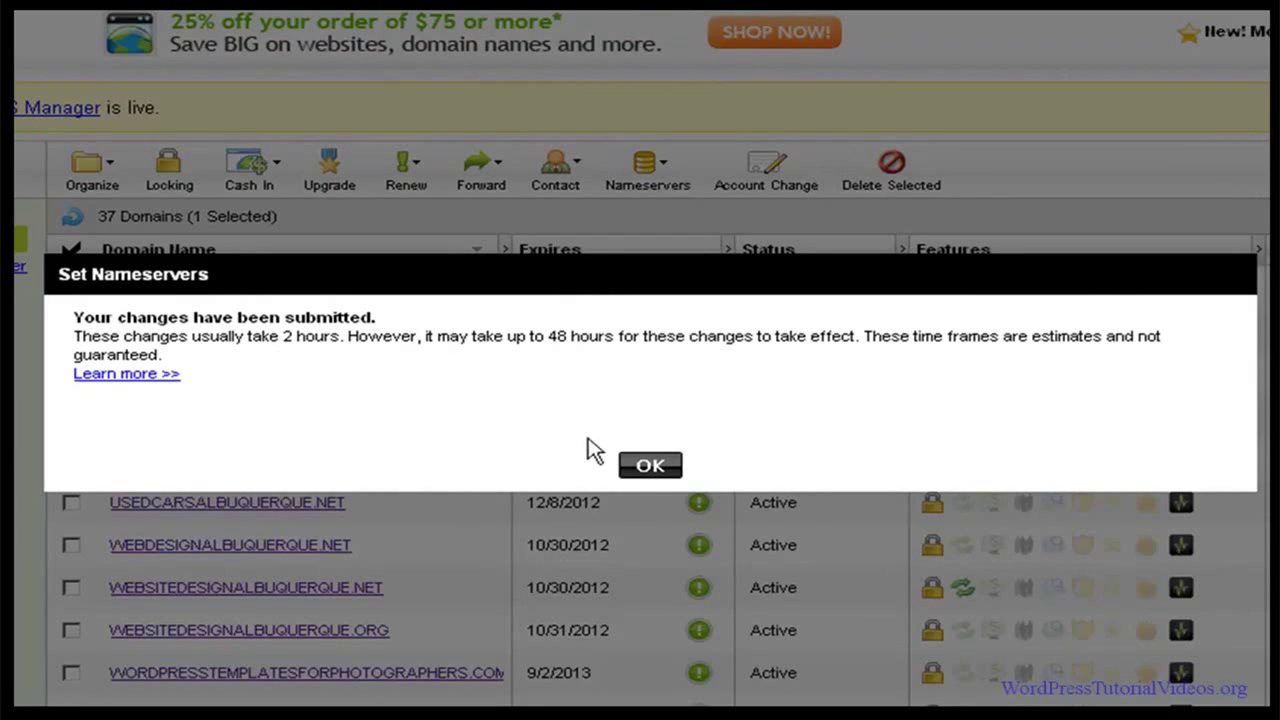
{"action": "left_click", "coordinate": [650, 466]}
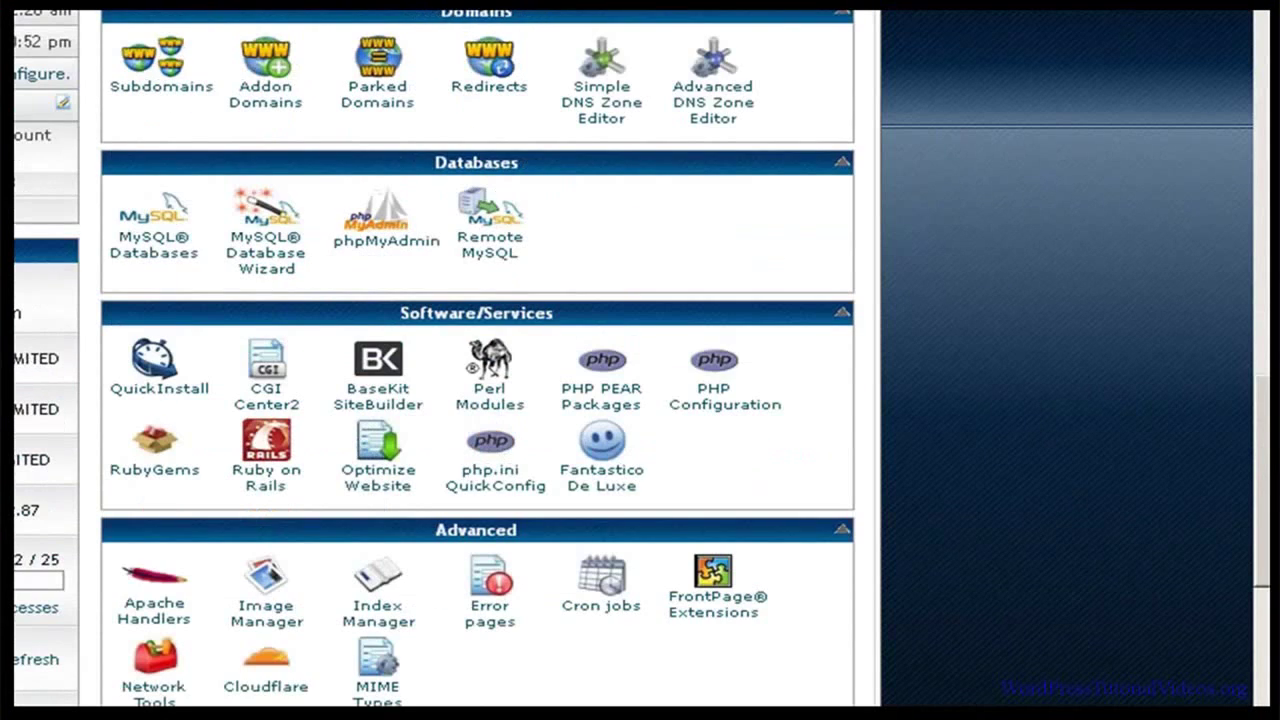
{"action": "scroll", "coordinate": [477, 360], "scroll_direction": "up", "scroll_amount": 5}
{"action": "scroll", "coordinate": [477, 360], "scroll_direction": "down", "scroll_amount": 3}
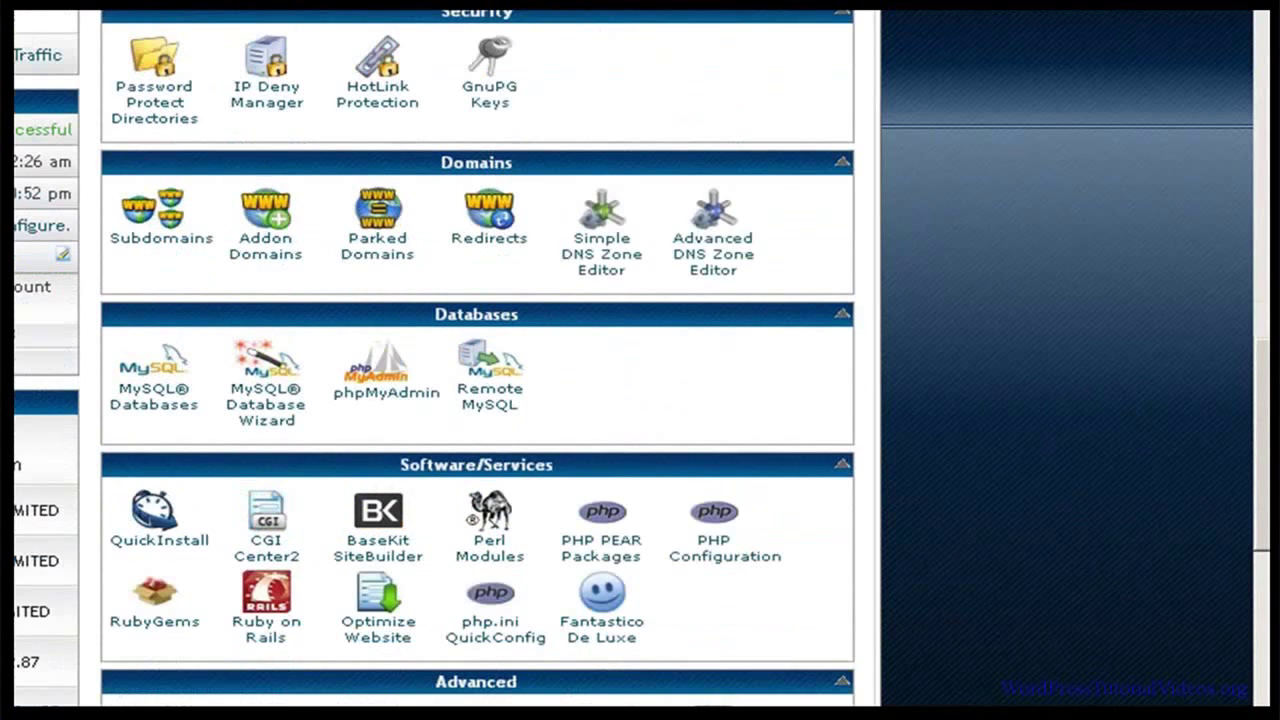
{"action": "scroll", "coordinate": [477, 360], "scroll_direction": "up", "scroll_amount": 7}
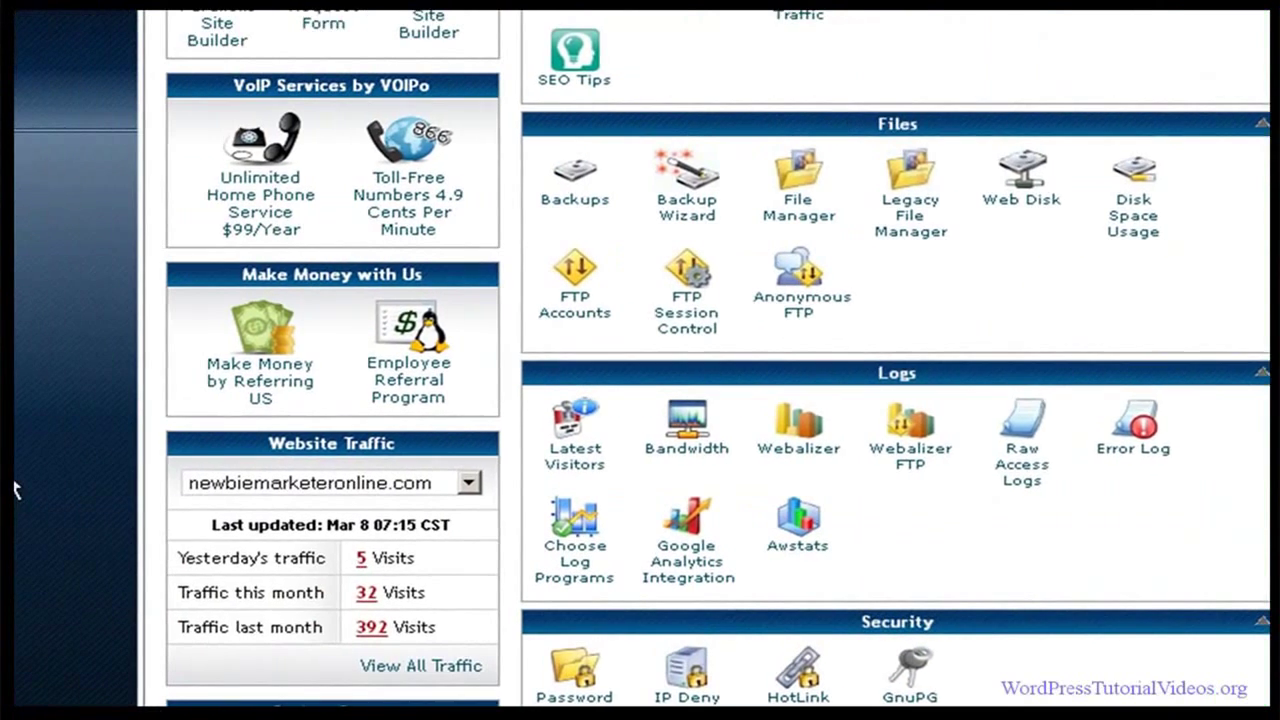
{"action": "scroll", "coordinate": [385, 303], "scroll_direction": "down", "scroll_amount": 2}
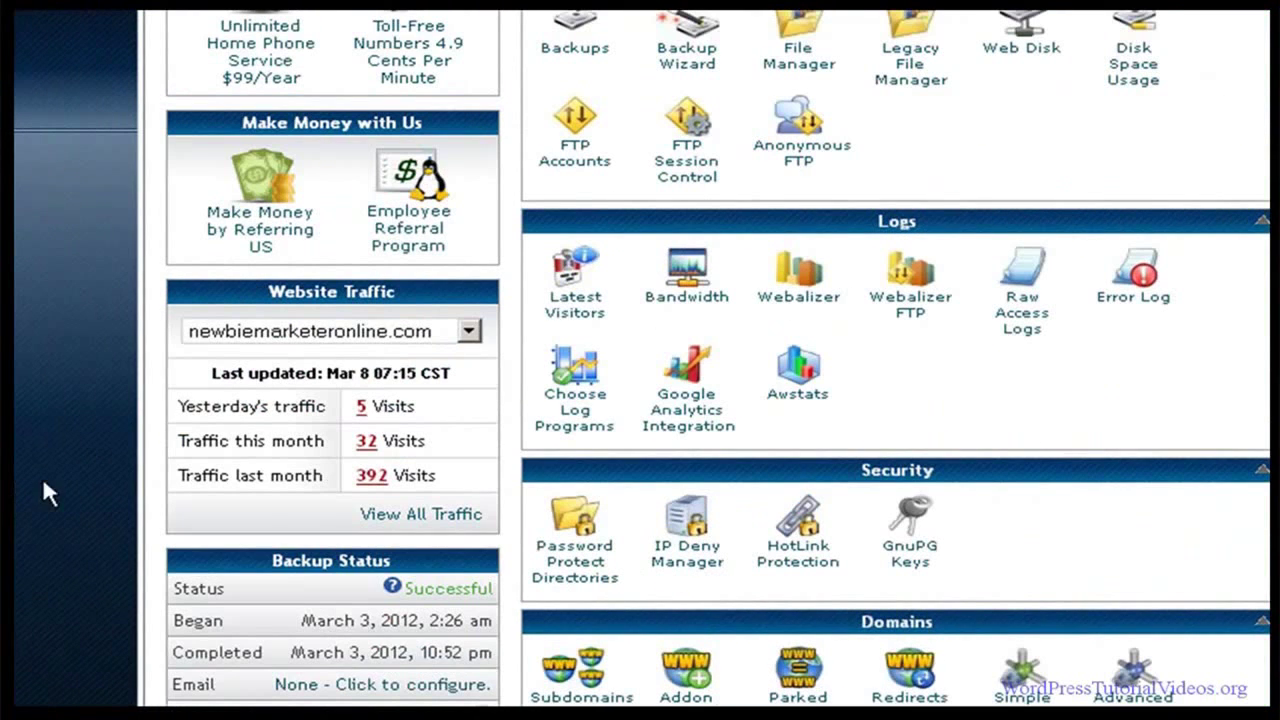
{"action": "left_click", "coordinate": [469, 331]}
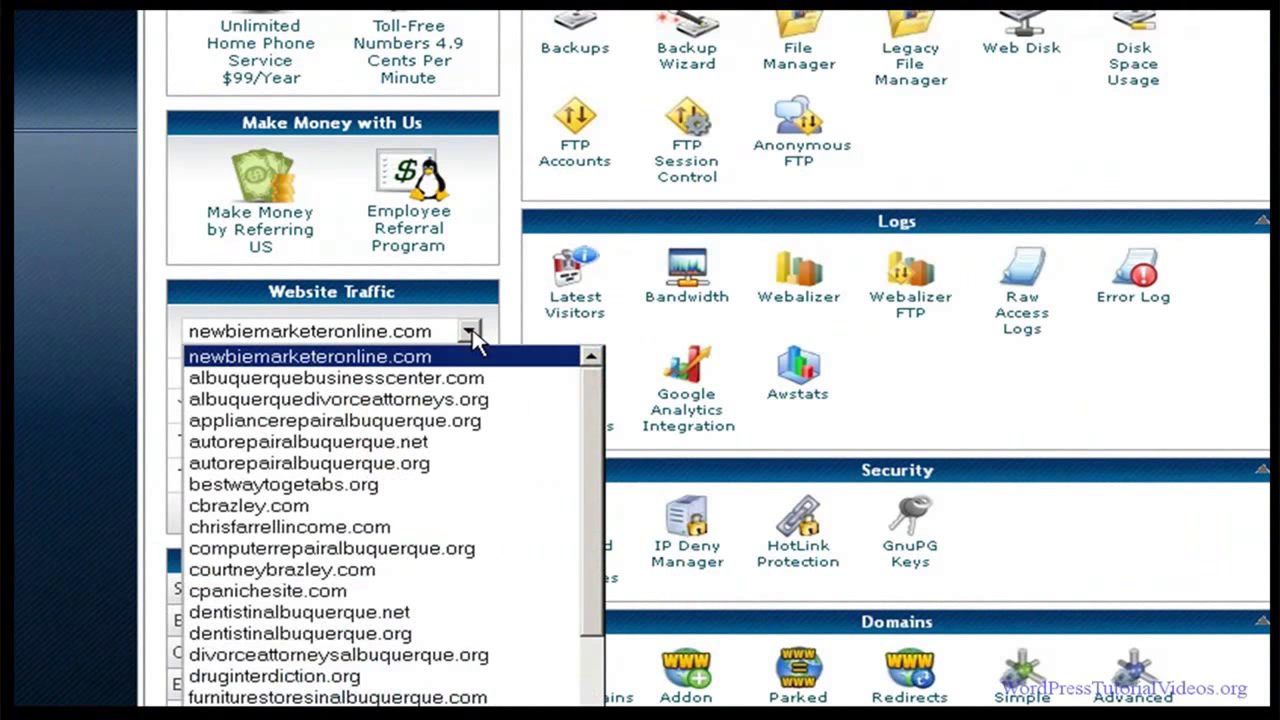
{"action": "scroll", "coordinate": [596, 554], "scroll_direction": "down", "scroll_amount": 3}
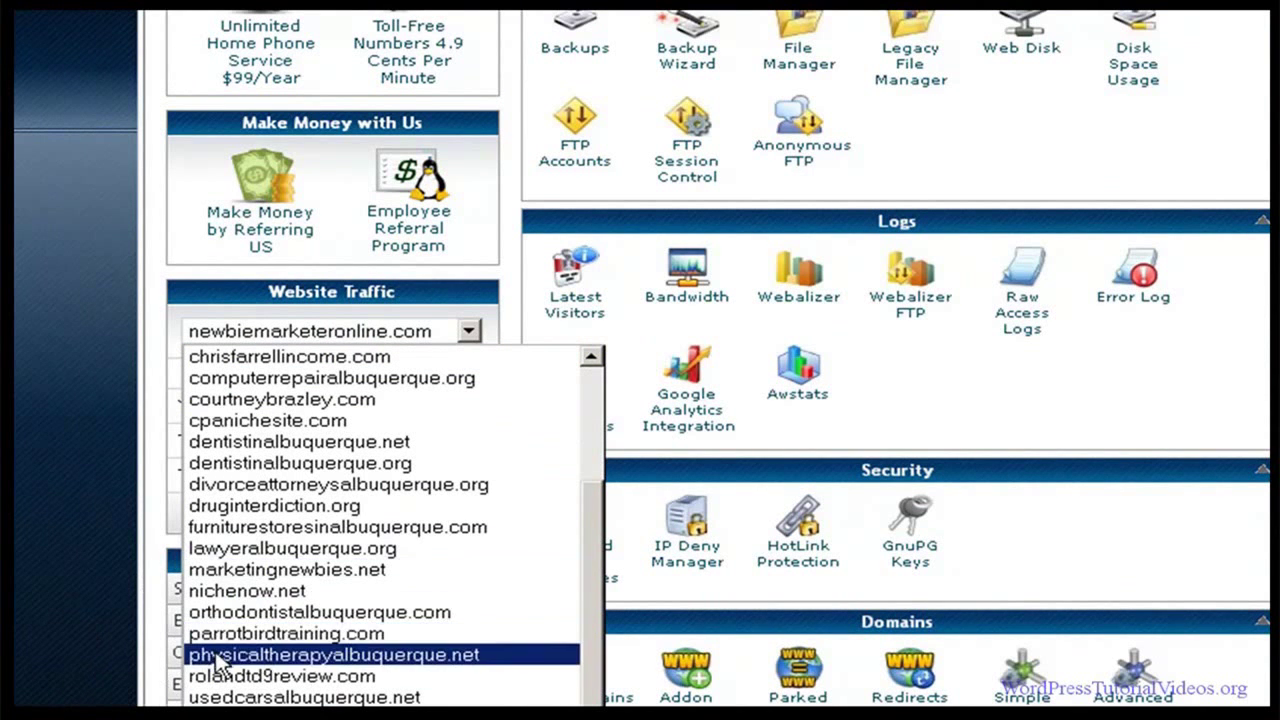
{"action": "left_click", "coordinate": [24, 360]}
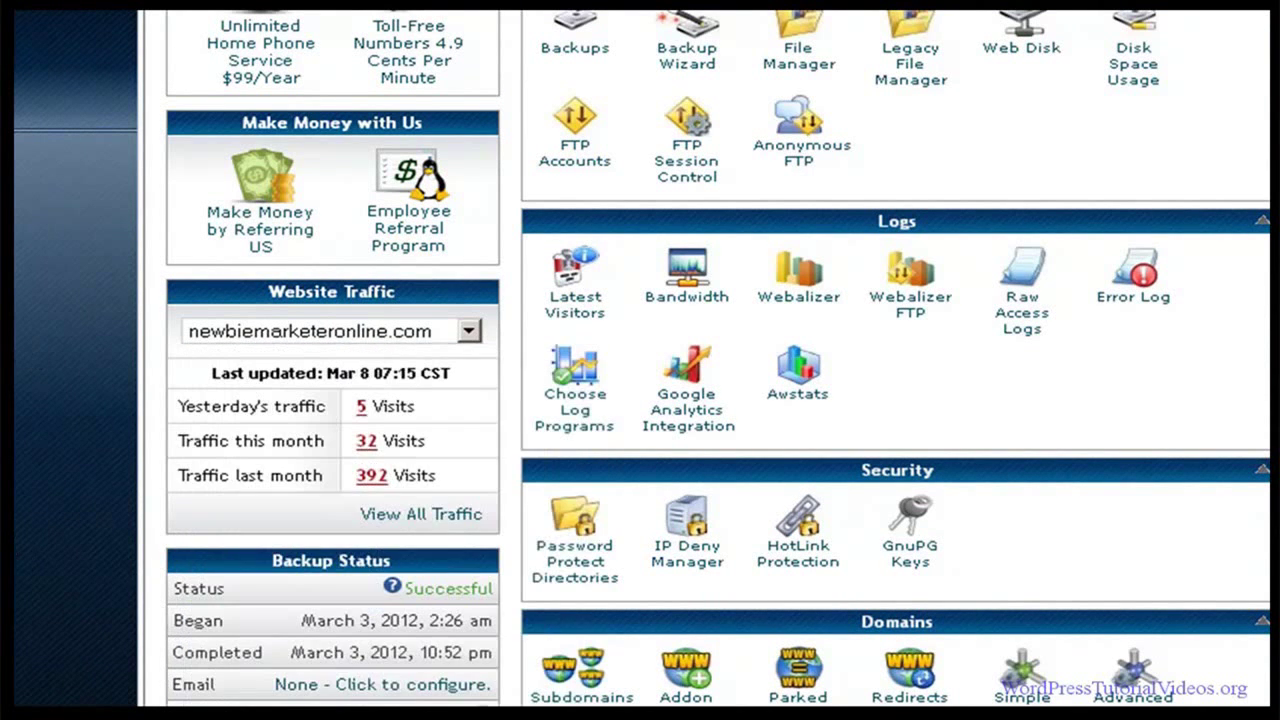
{"action": "scroll", "coordinate": [14, 376], "scroll_direction": "down", "scroll_amount": 3}
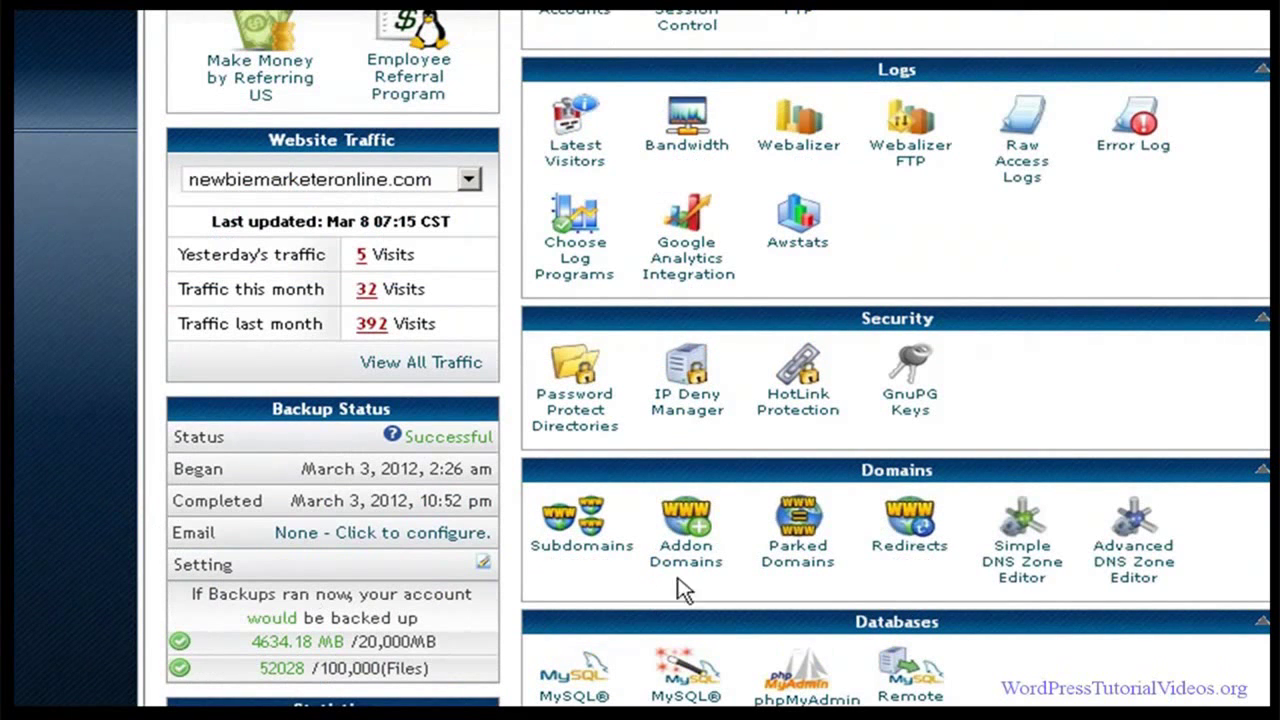